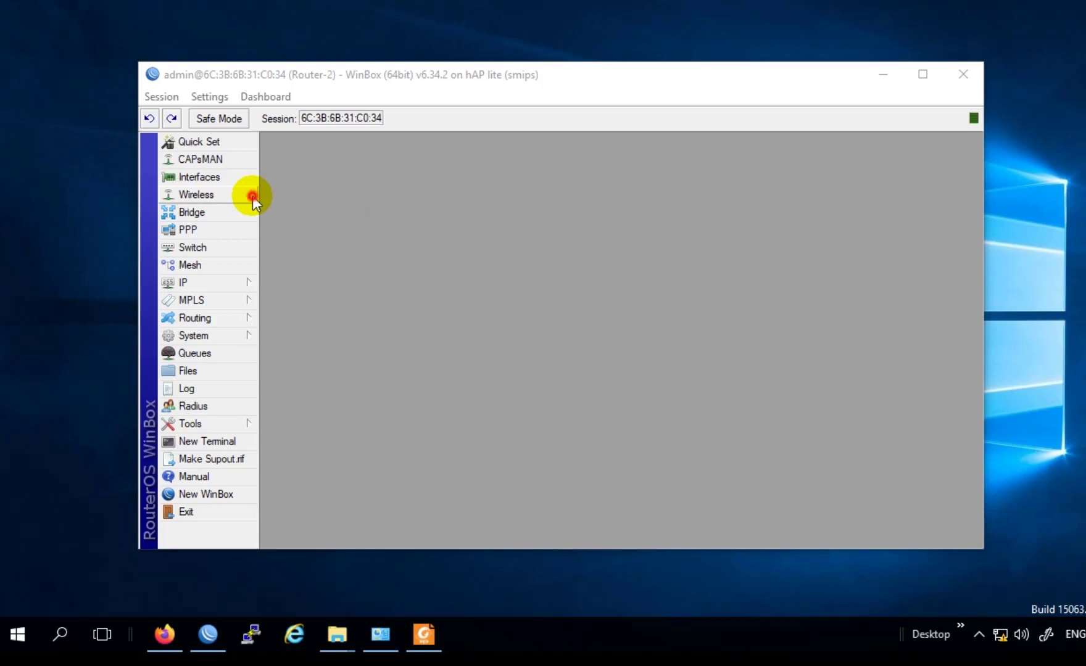
Step: Show the Wireless Tables interface list and select the wlan1 interface
click(252, 196)
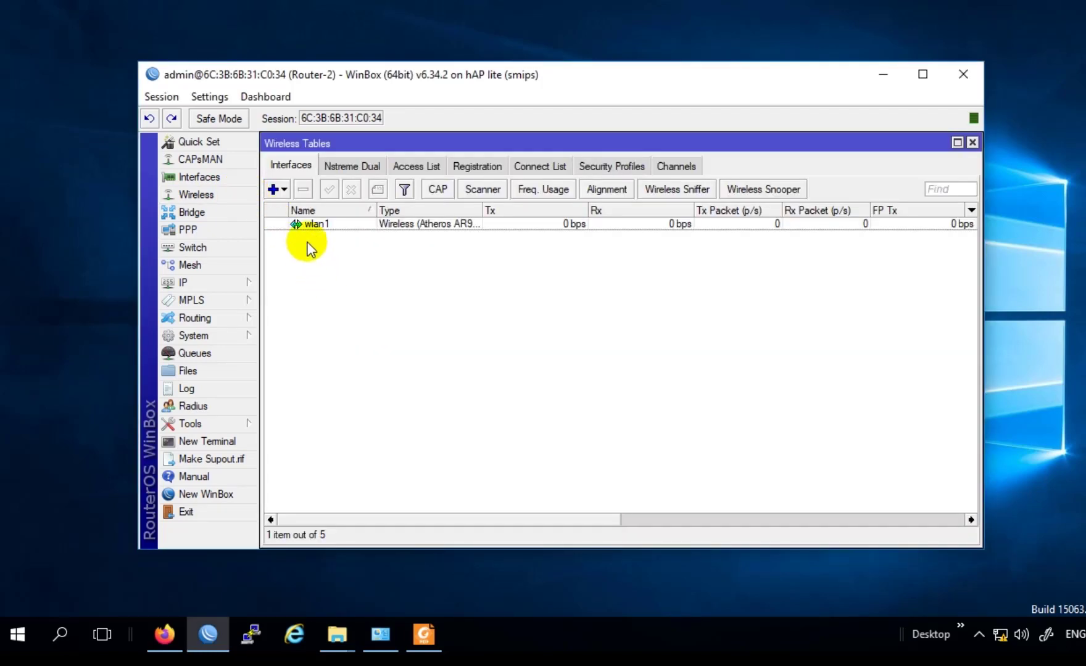
click(297, 227)
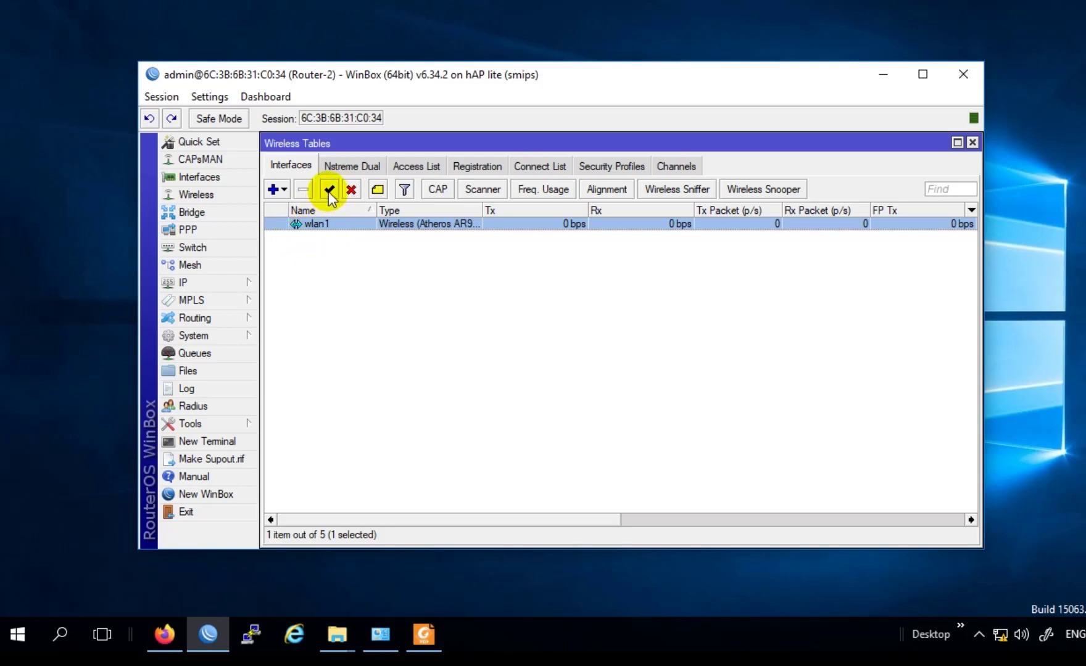
Step: Bring up wlan1's settings, check General, and list the Mode choices on the Wireless tab
double_click(325, 224)
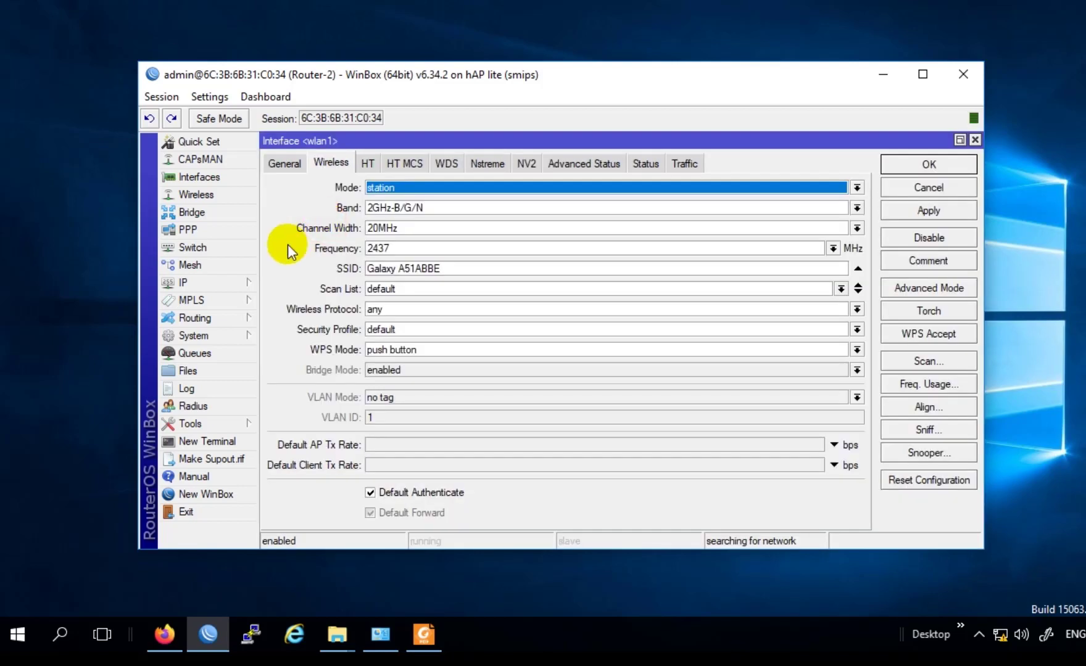
click(283, 162)
click(324, 163)
click(398, 192)
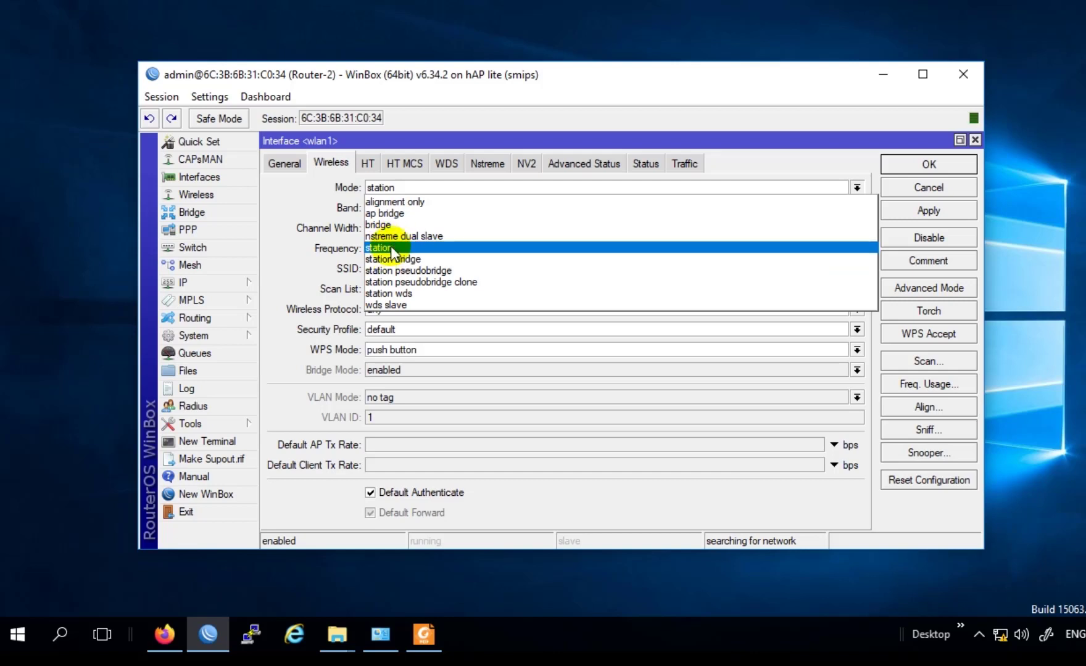
Step: Switch wlan1's wireless mode from station to ap bridge
click(387, 212)
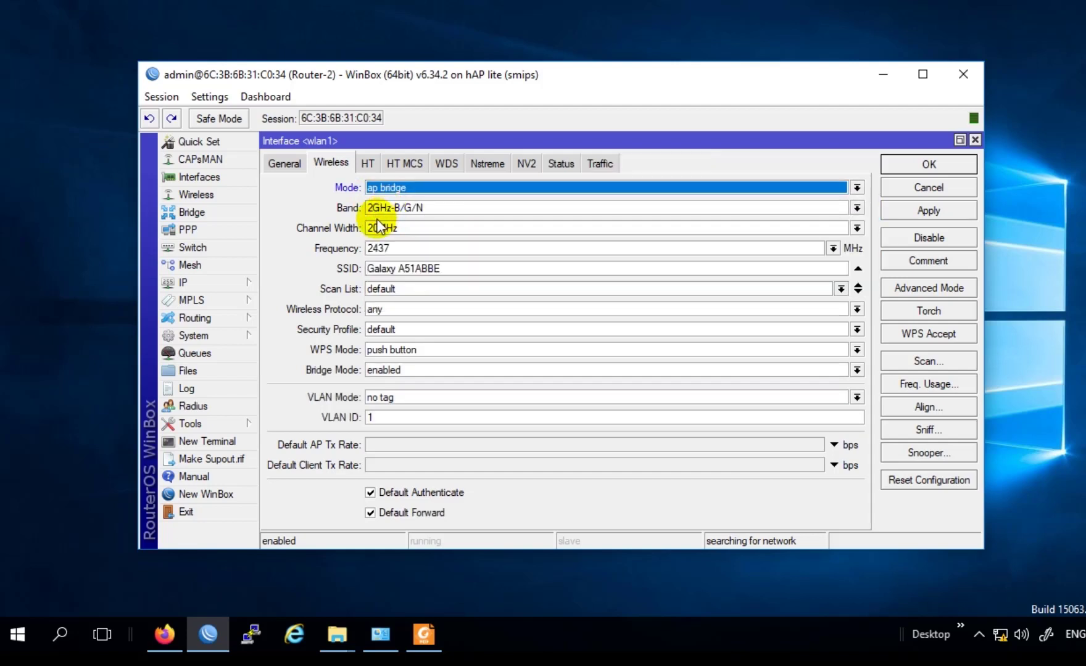
click(417, 207)
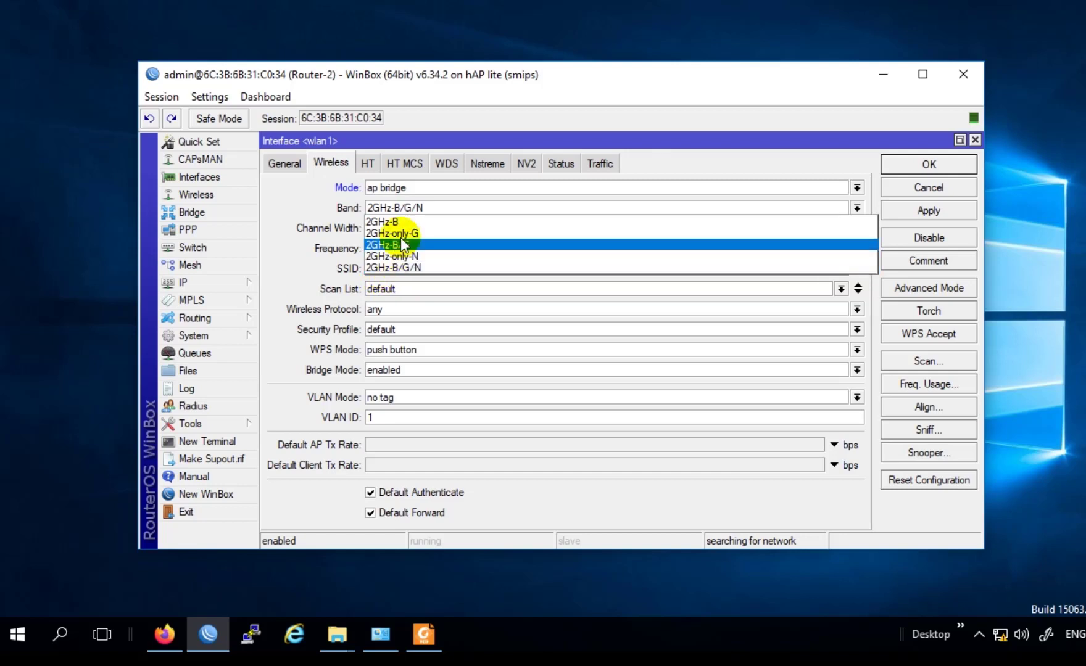
Step: Keep wlan1 on the 2GHz-B/G/N band with a 20MHz channel width
click(421, 267)
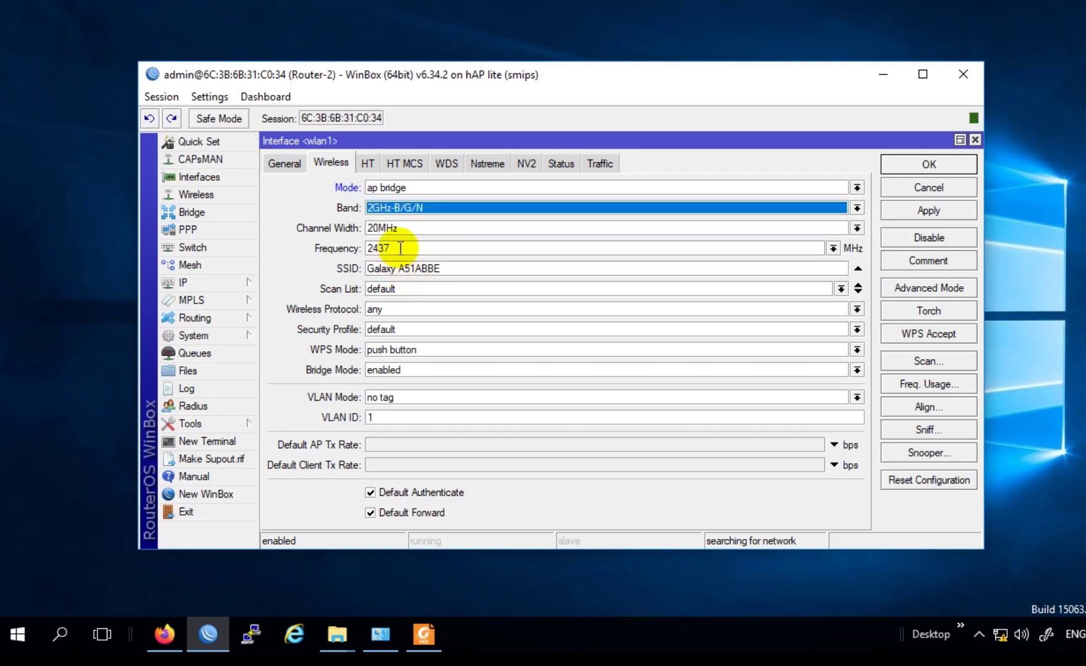
click(857, 228)
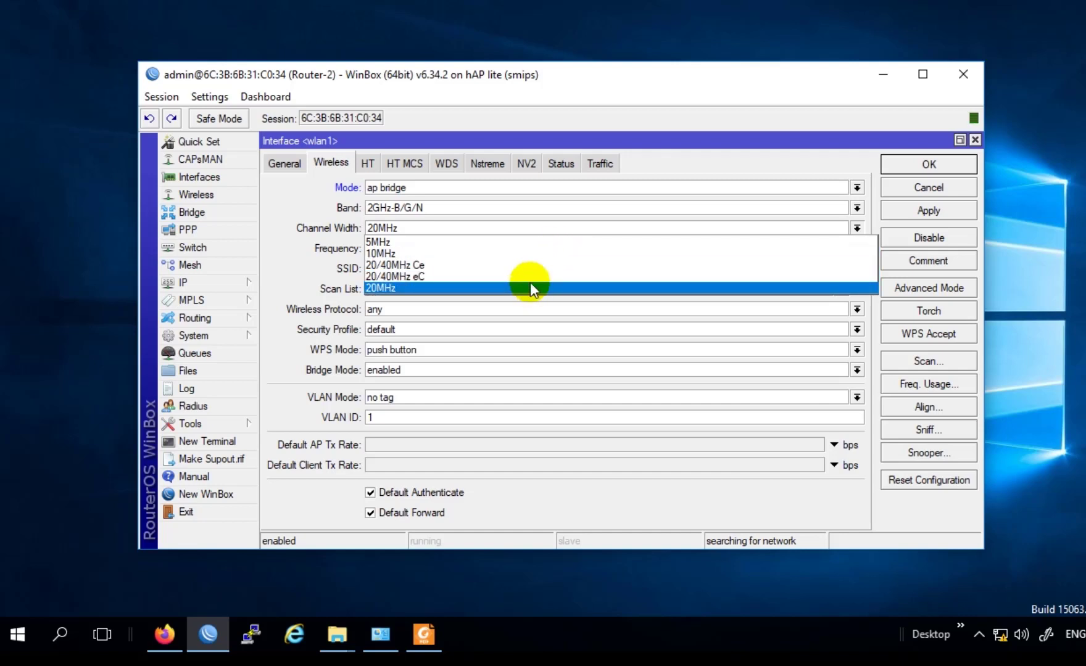
click(530, 285)
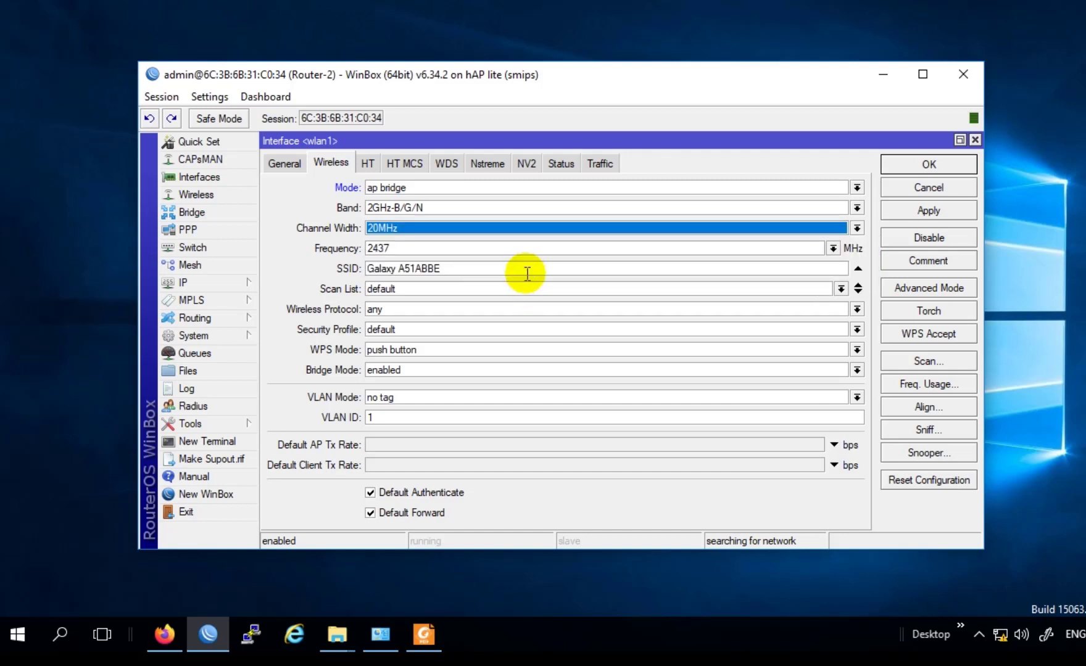
click(514, 233)
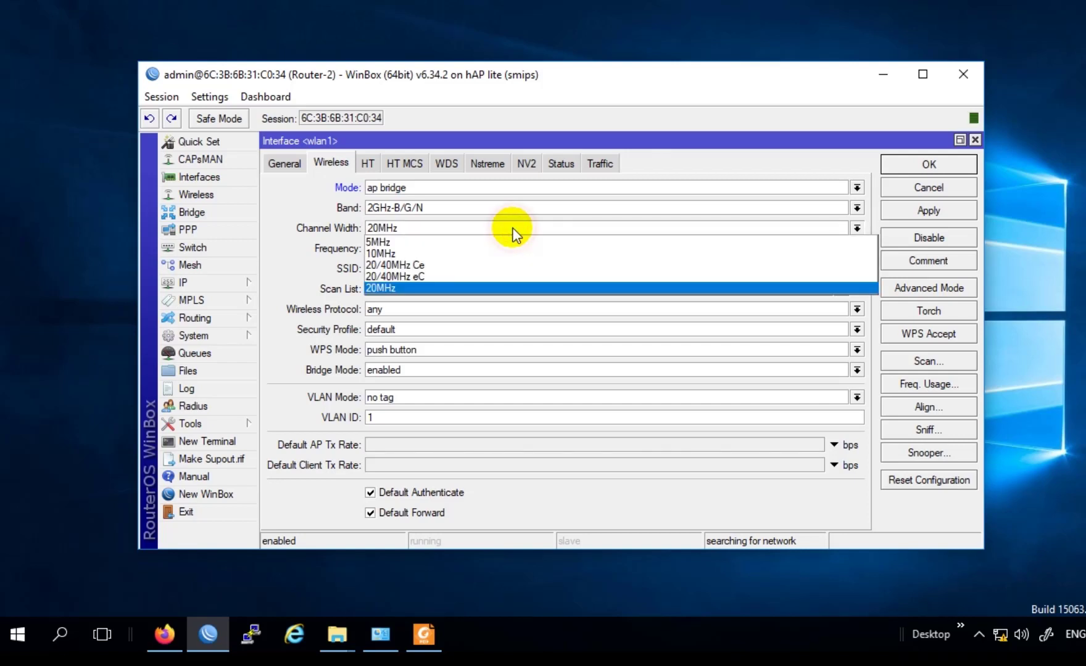
click(386, 289)
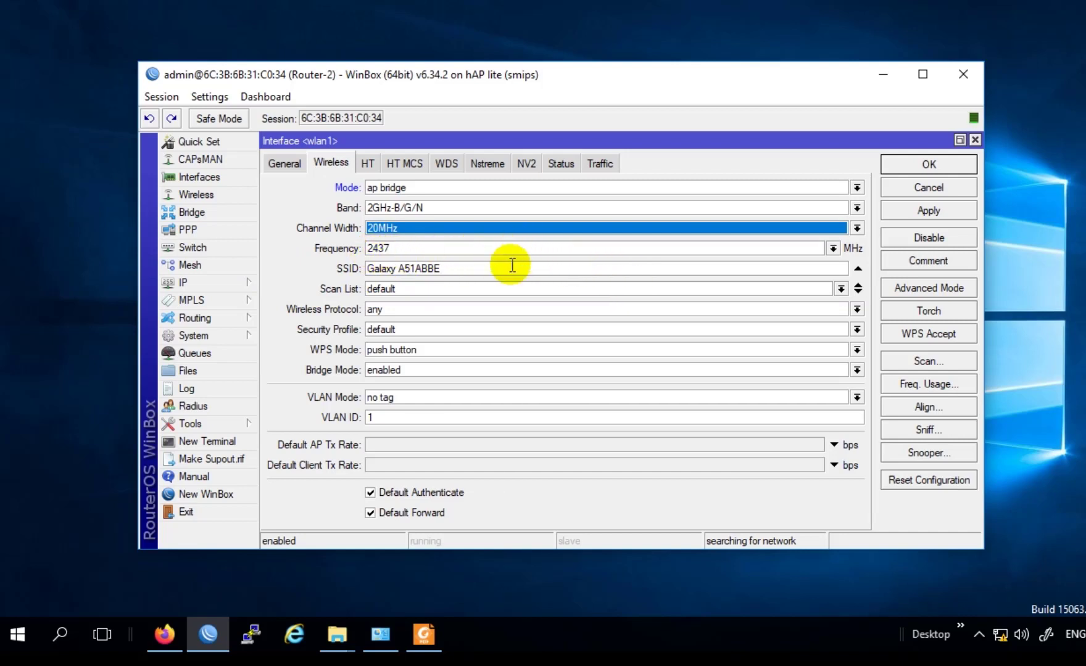
click(833, 248)
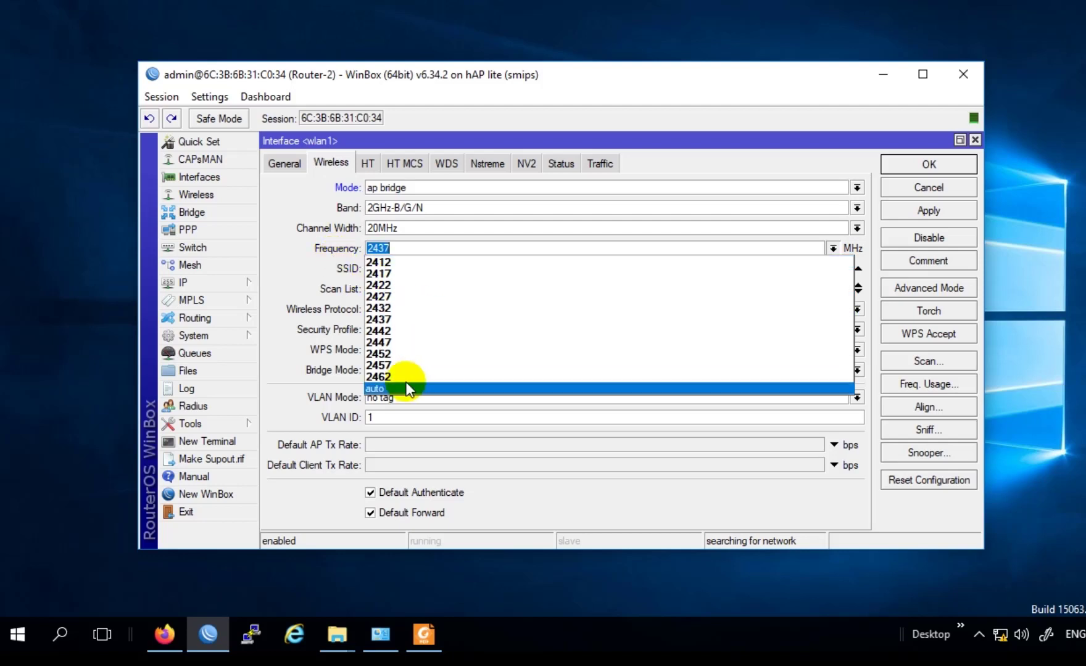
Step: Set wlan1's frequency to 2412 MHz and select the existing SSID text
click(373, 262)
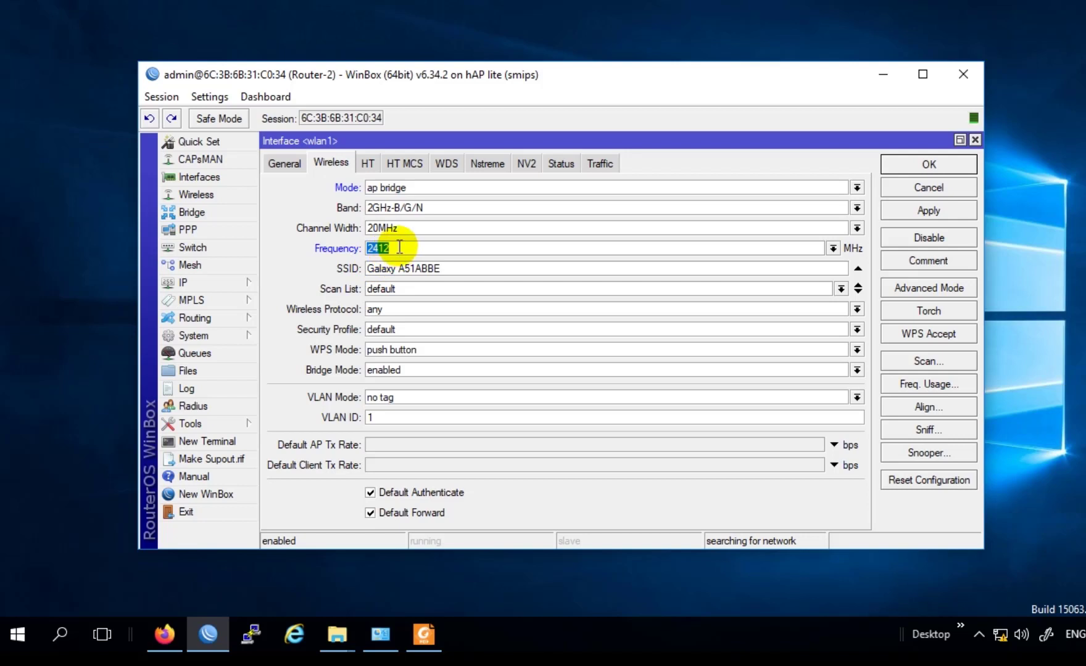
click(483, 267)
drag(483, 268, 286, 242)
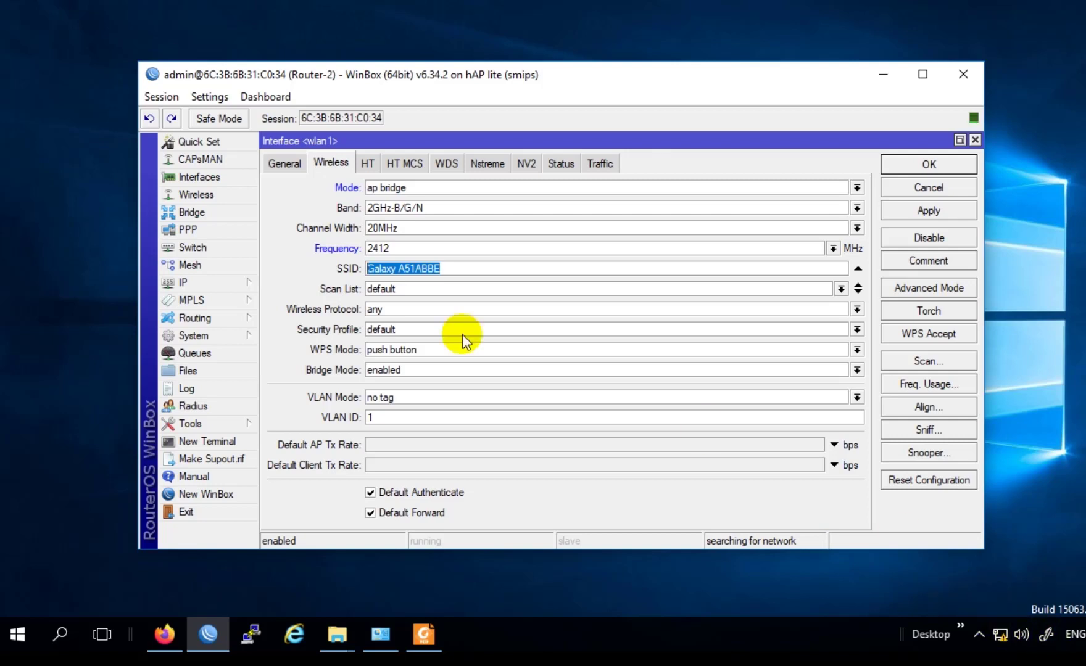
Step: Replace the old SSID with 'WIFI GRATIS'
click(465, 271)
drag(464, 271, 316, 245)
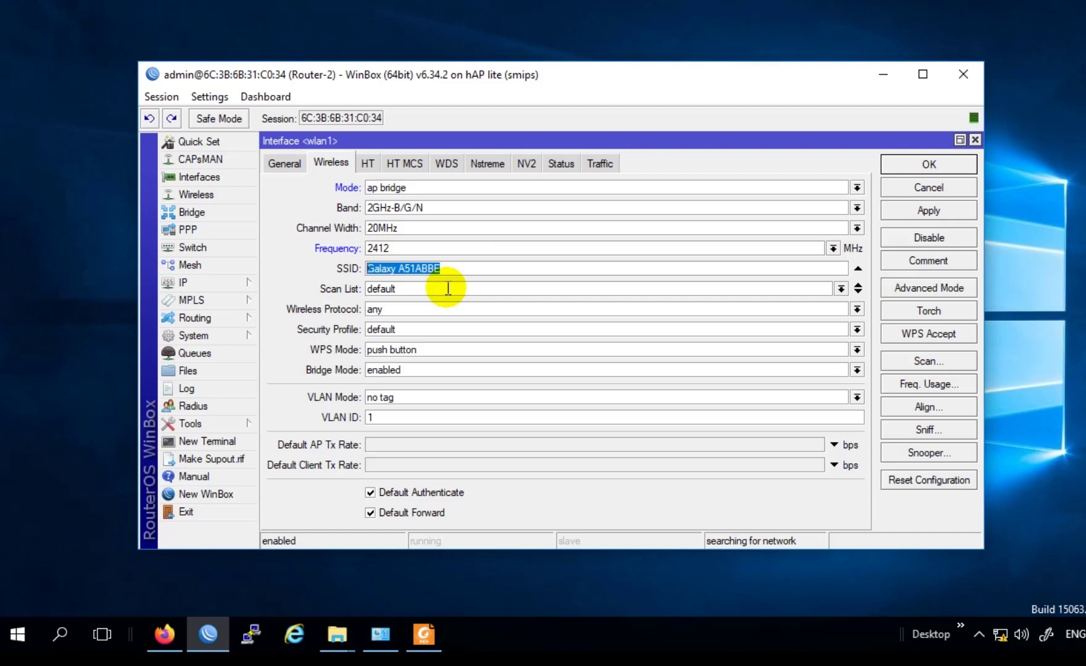
text(WIFI)
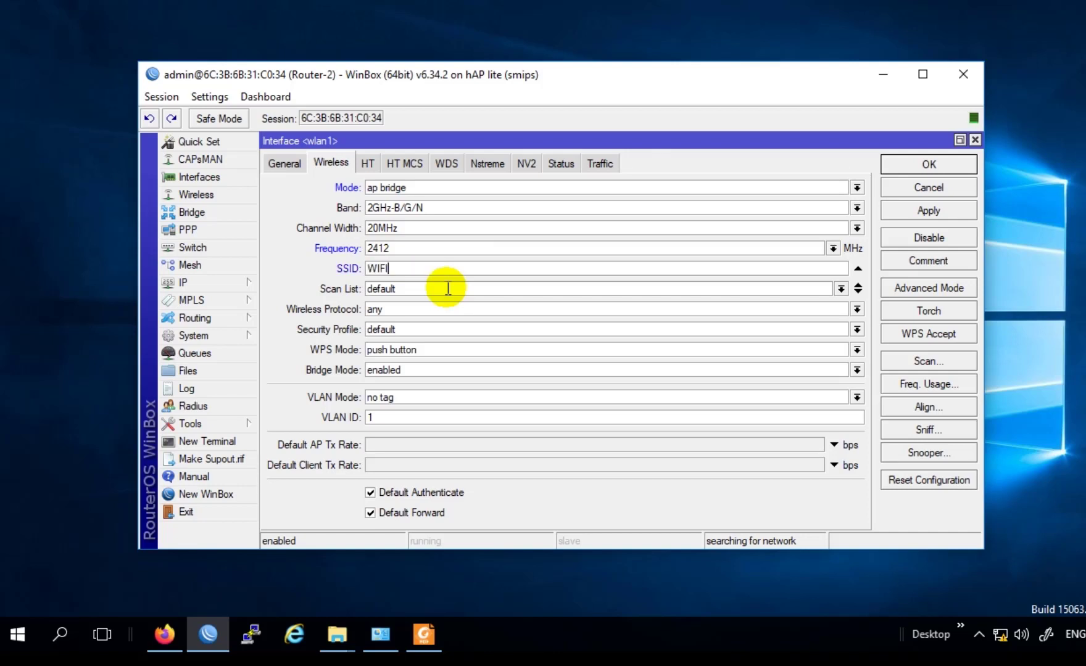
text( GRATIS)
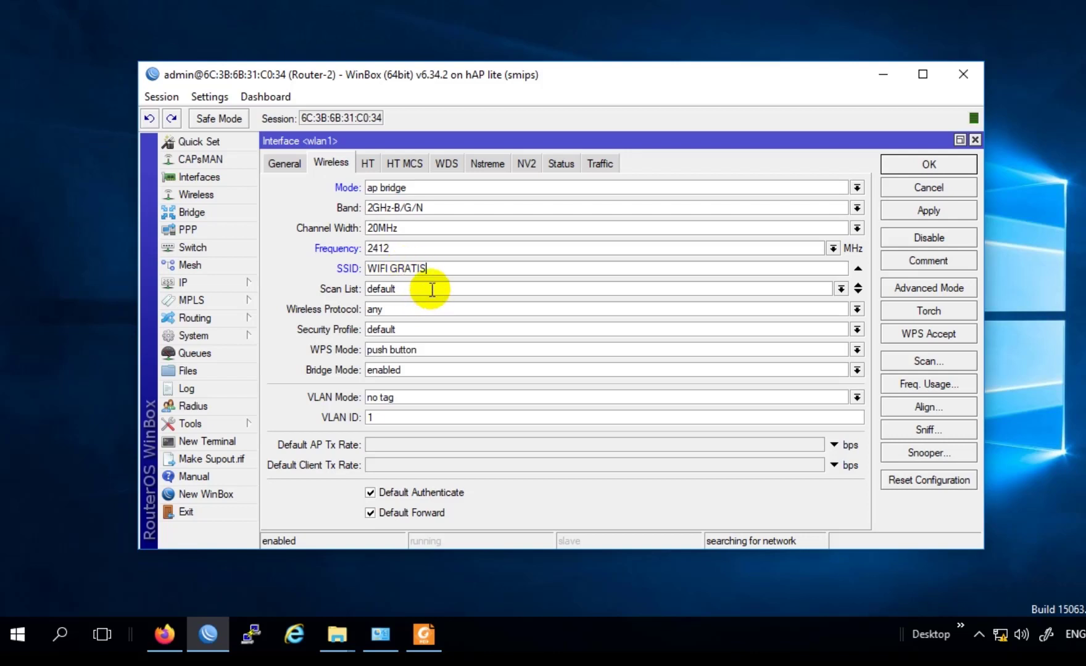
click(456, 307)
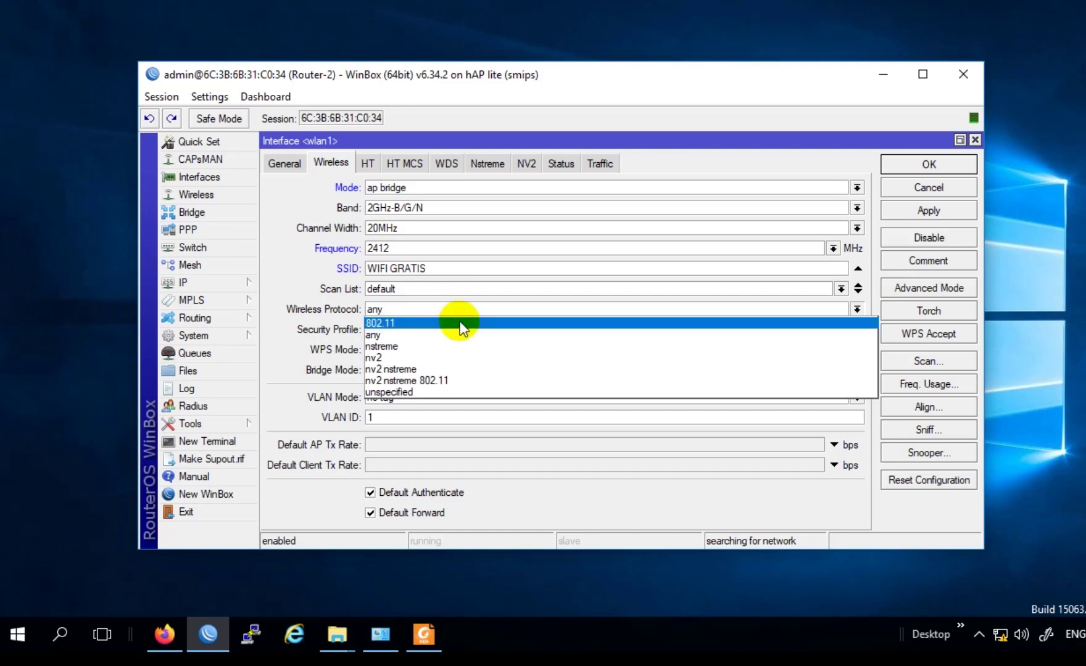
Step: Set wlan1's wireless protocol to 802.11, then list the security profiles
click(461, 324)
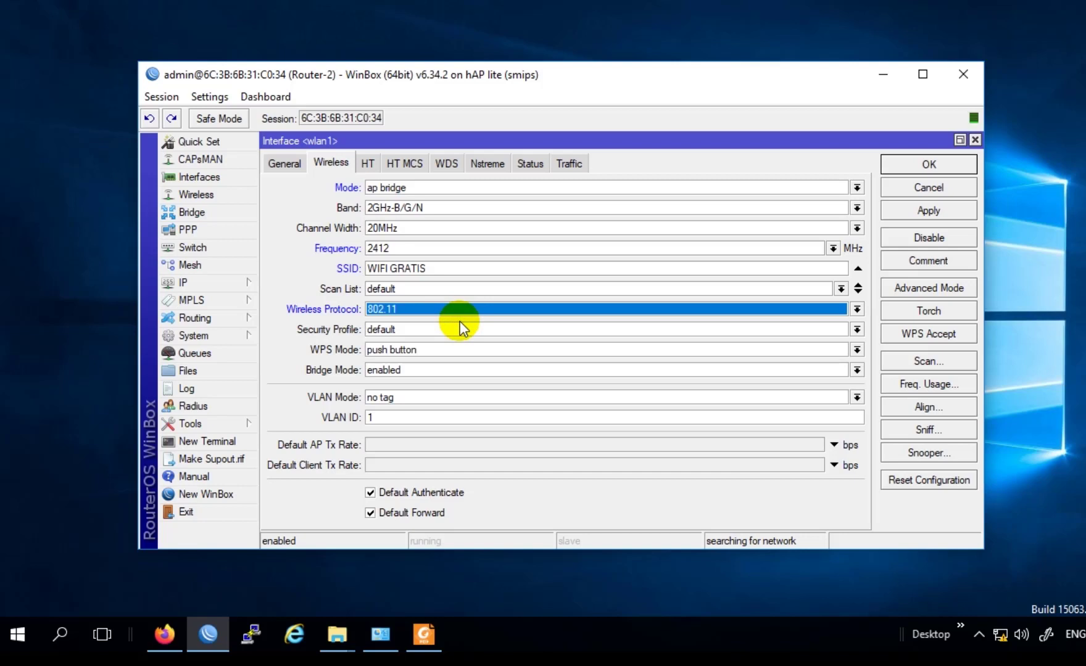
click(460, 311)
click(450, 336)
click(444, 309)
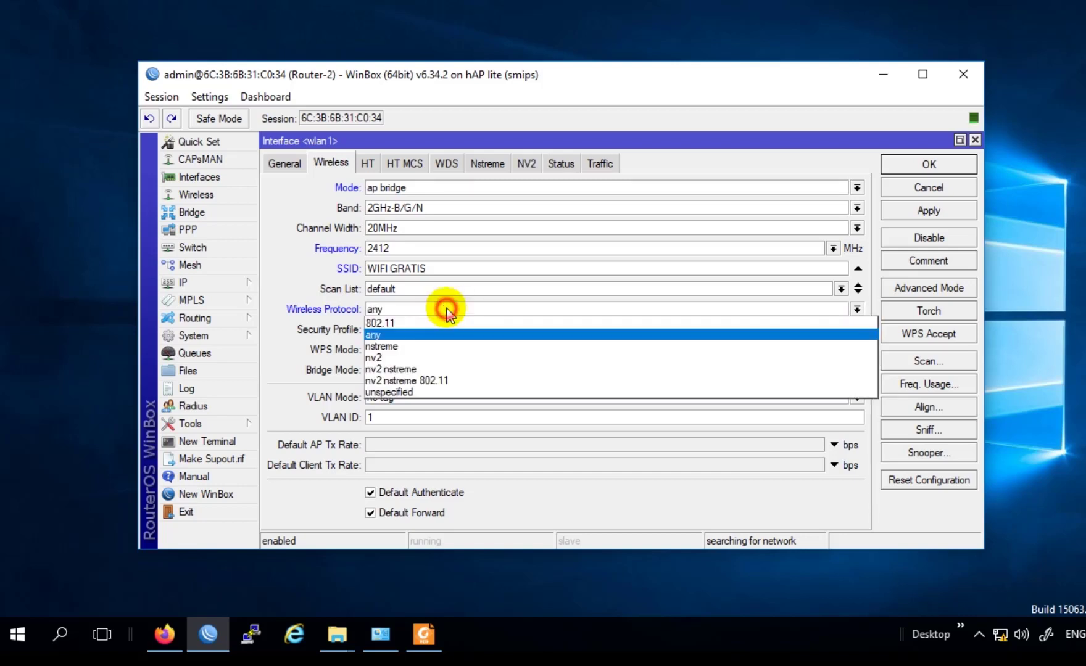
click(389, 308)
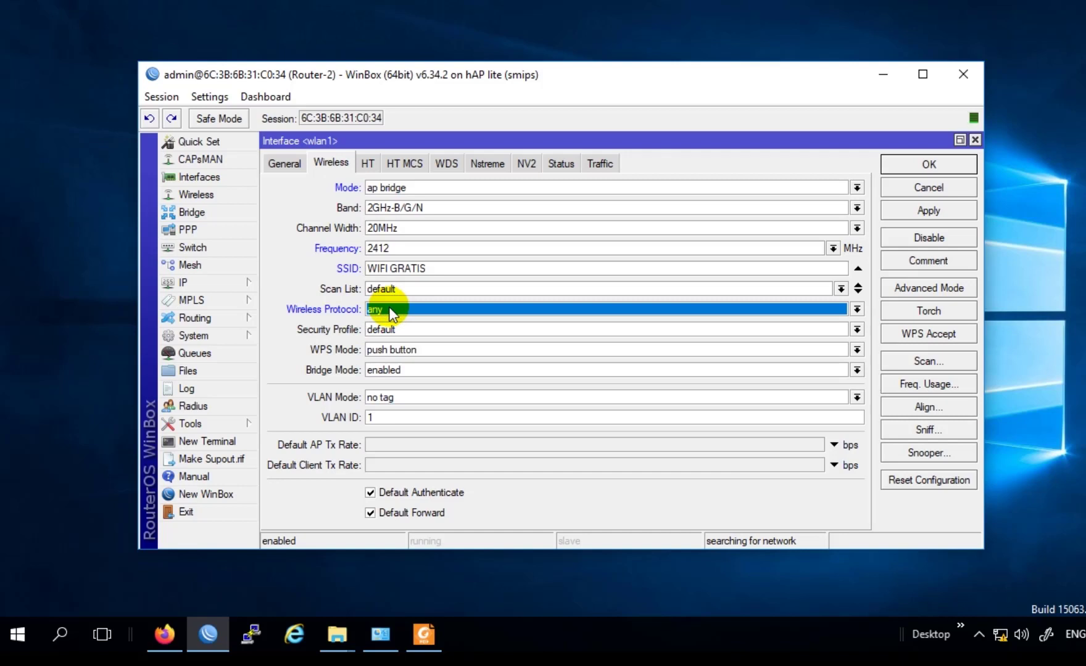
click(390, 311)
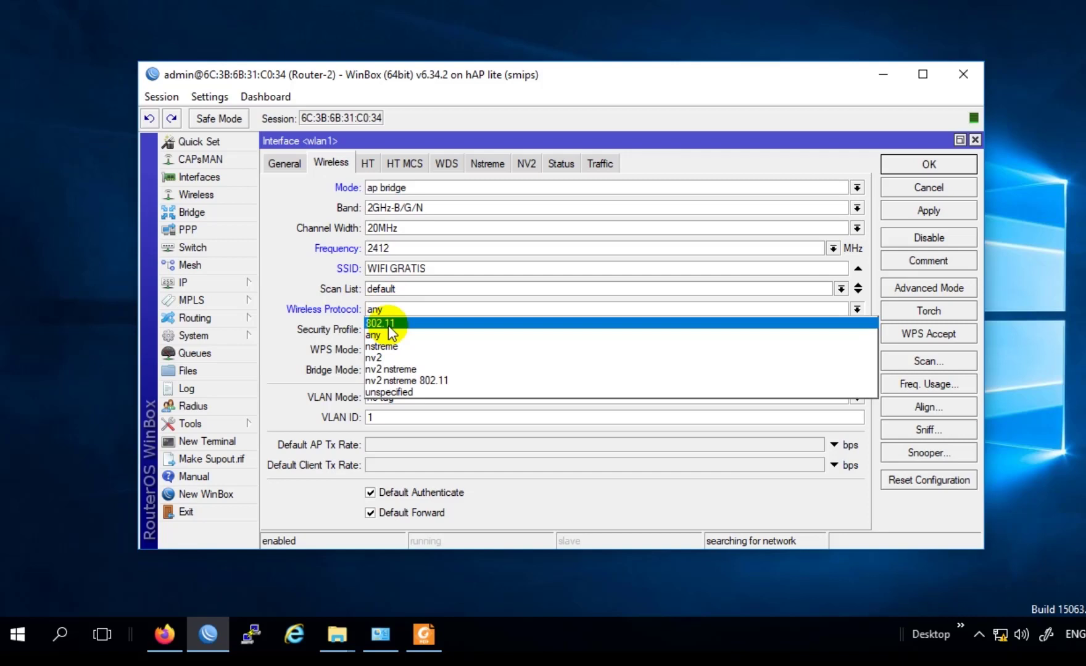
click(390, 324)
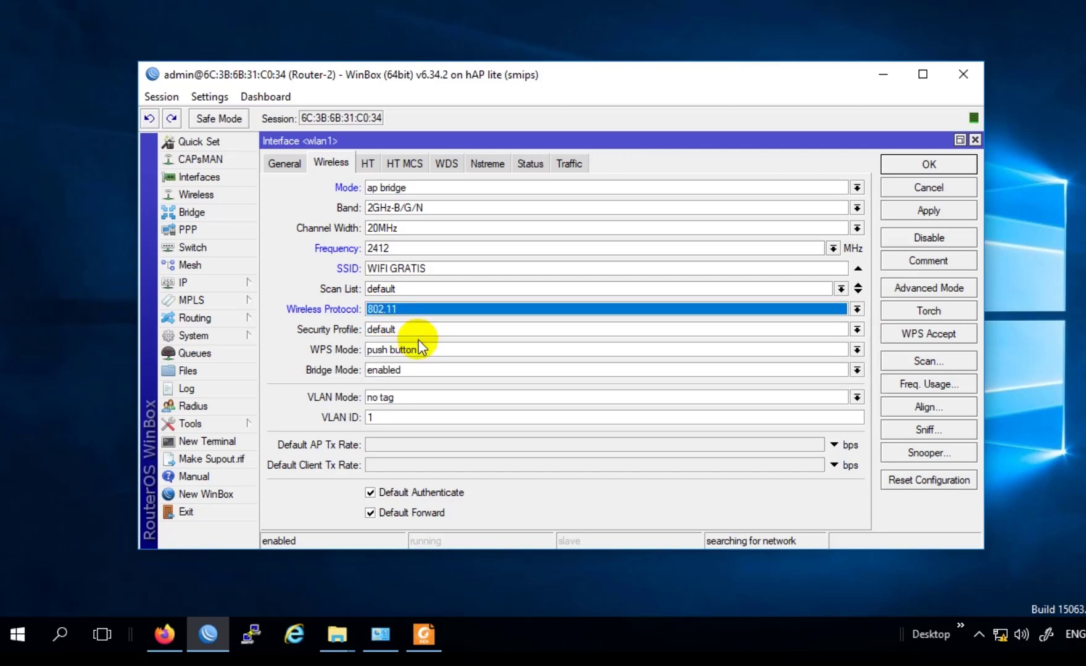
click(427, 329)
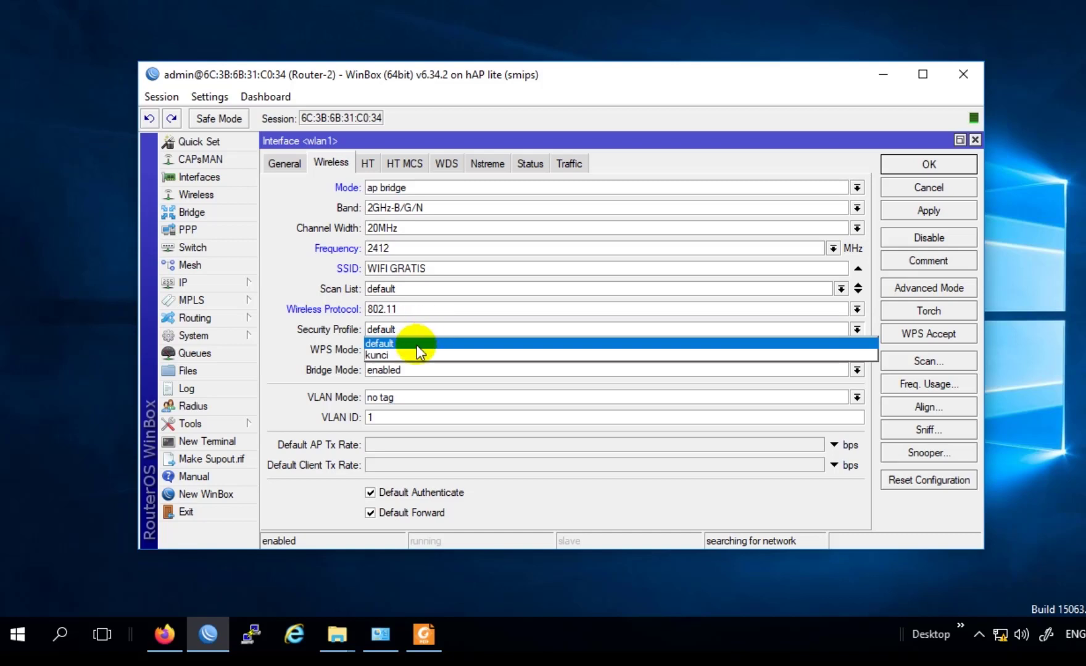
Step: Leave the security profile at default, then apply and save wlan1's wireless settings
click(417, 327)
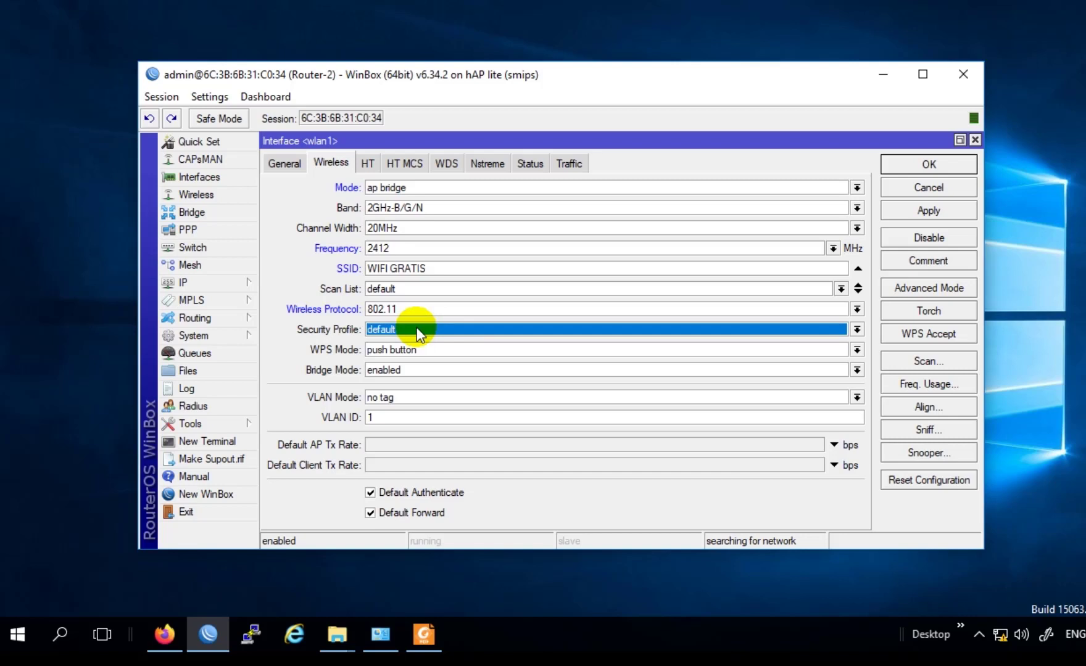
click(416, 330)
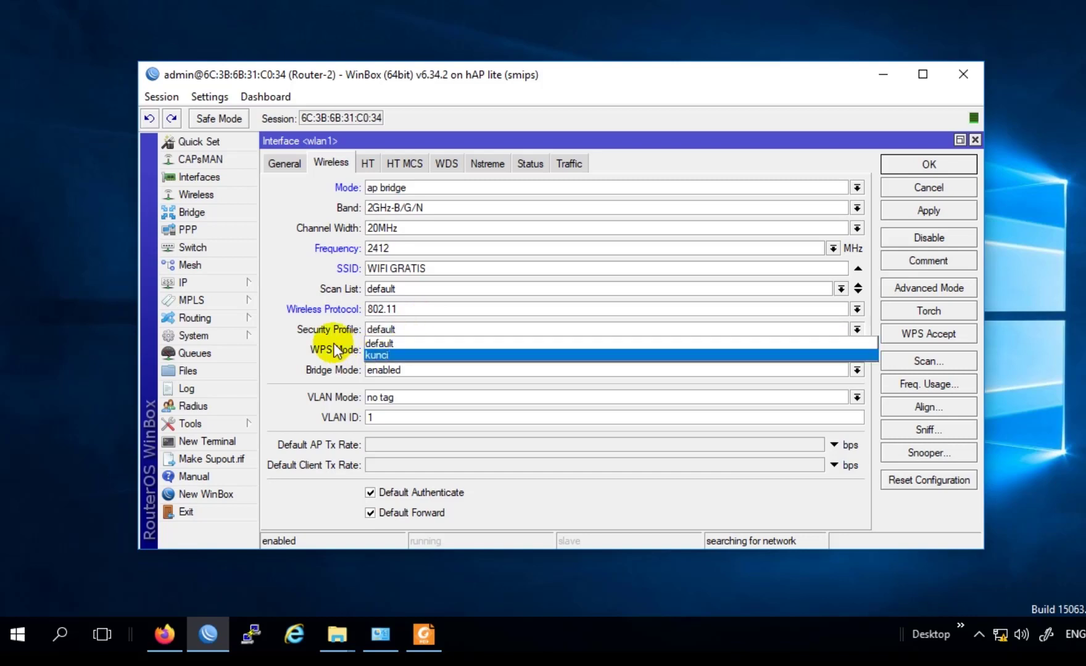
click(291, 339)
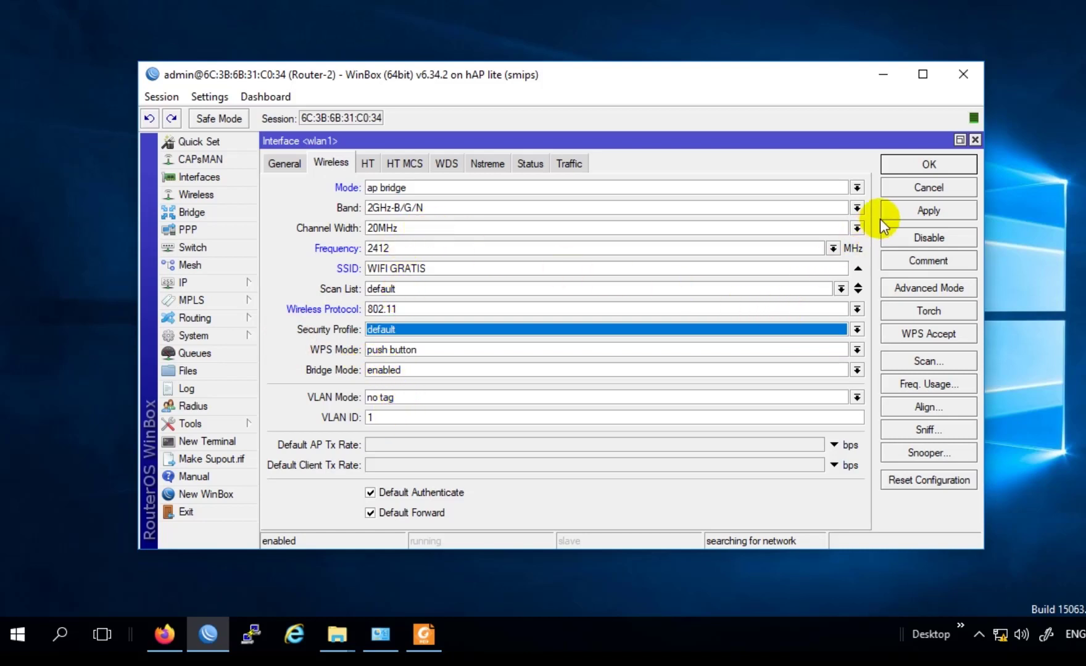
click(914, 215)
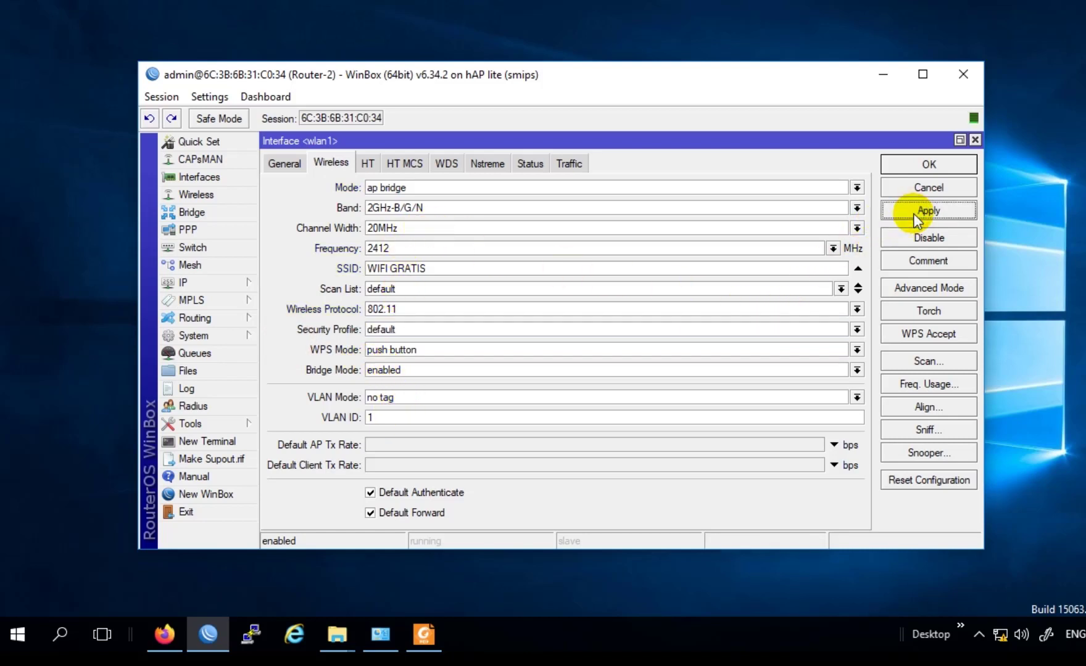
click(939, 163)
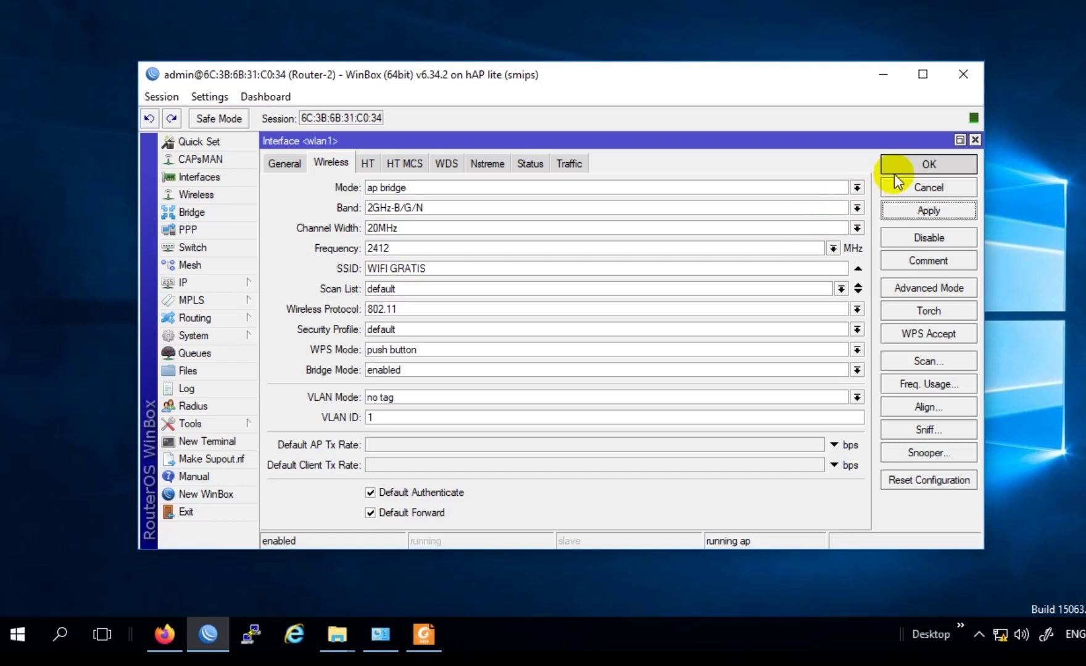
click(927, 163)
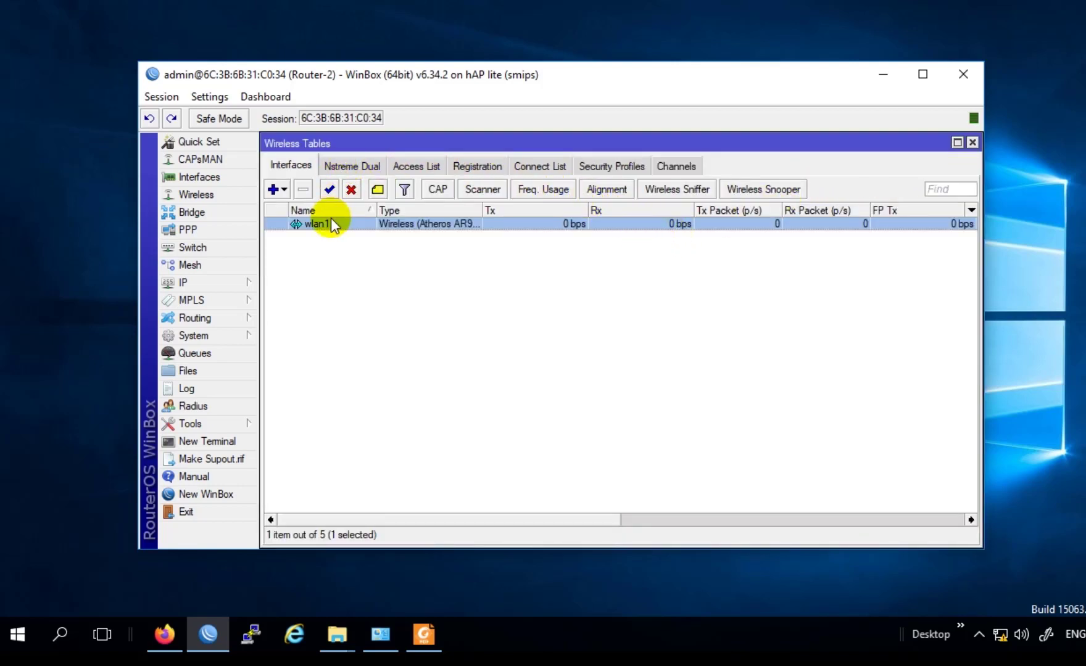
Step: Add a new security profile named 'pass' using dynamic keys mode
click(604, 168)
click(271, 191)
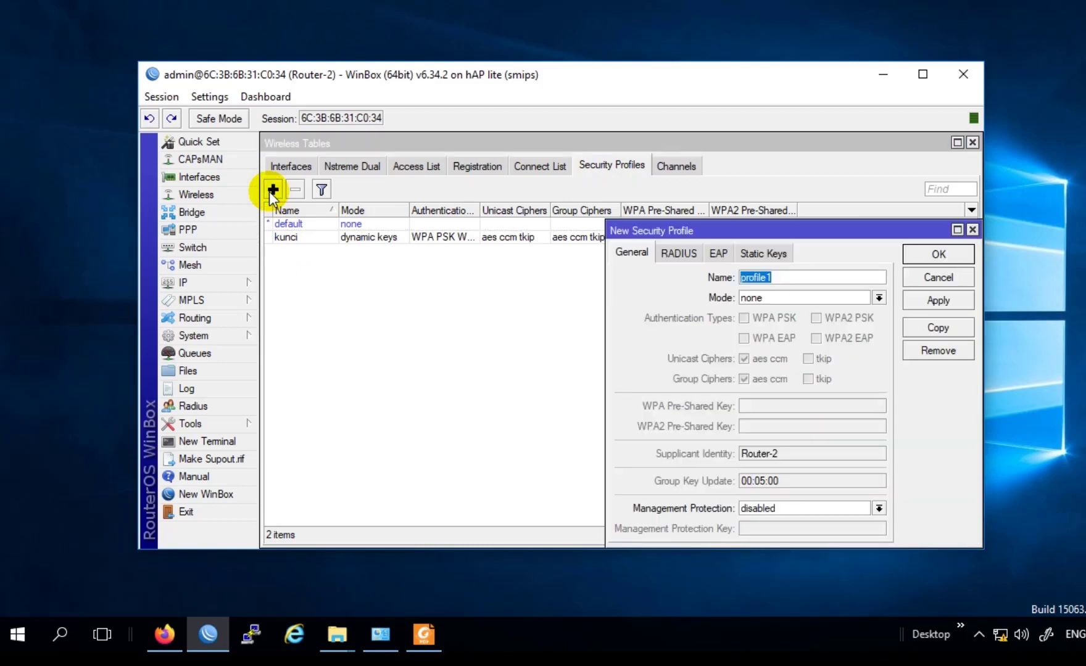
click(798, 281)
drag(728, 232, 482, 167)
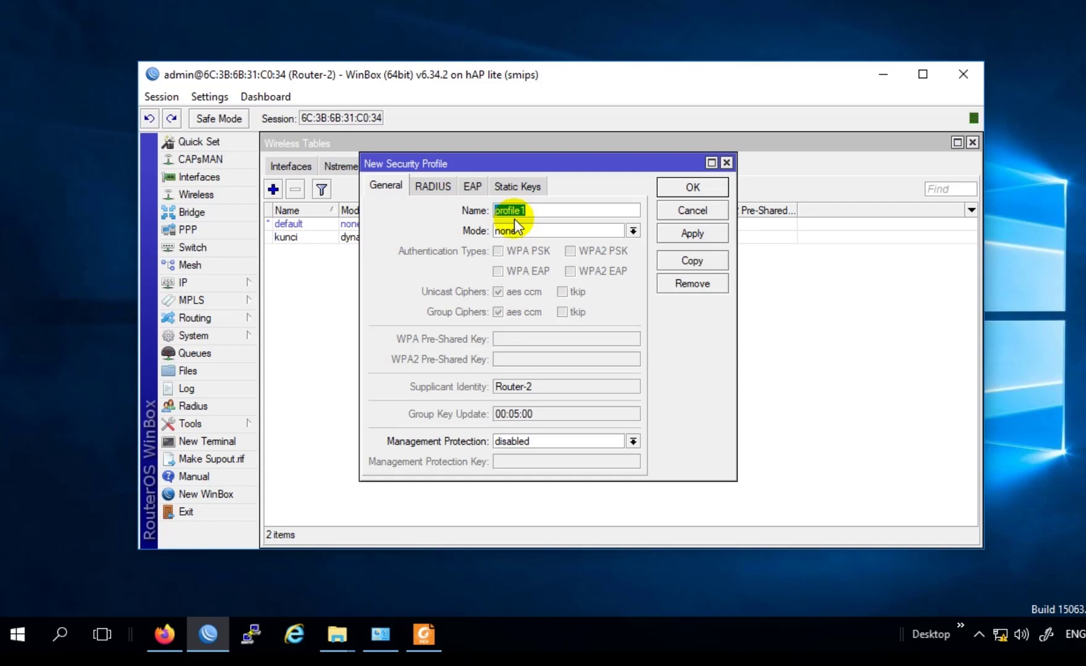
text(pa)
text(a)
click(557, 232)
click(547, 246)
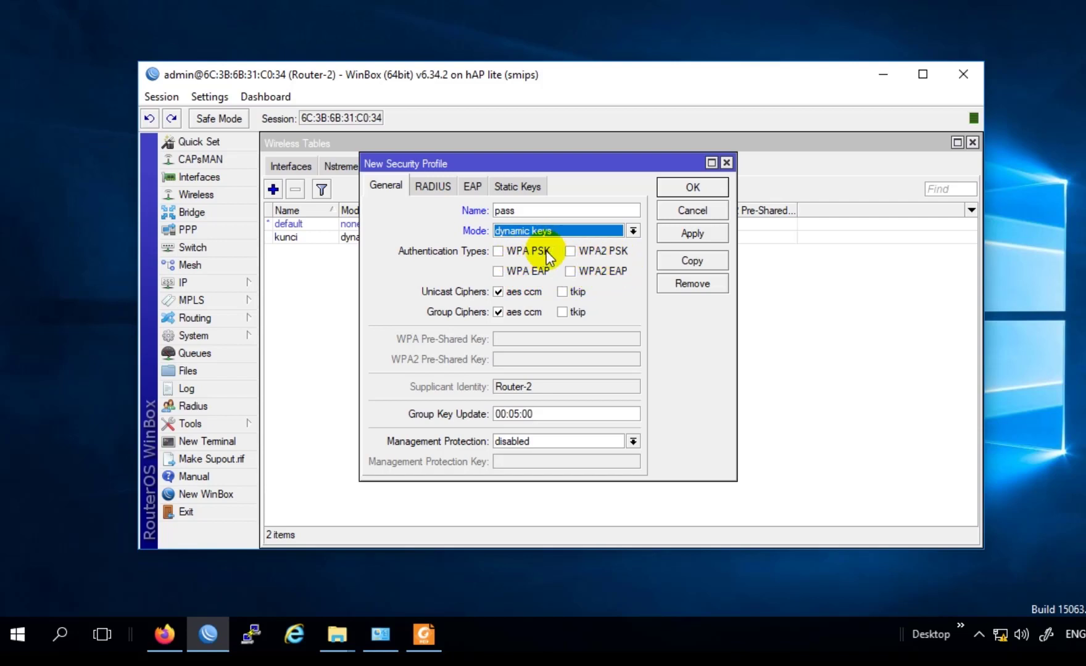
Step: Enable WPA2 PSK with tkip unicast and group ciphers, enter the WPA2 pre-shared key, and save
click(570, 251)
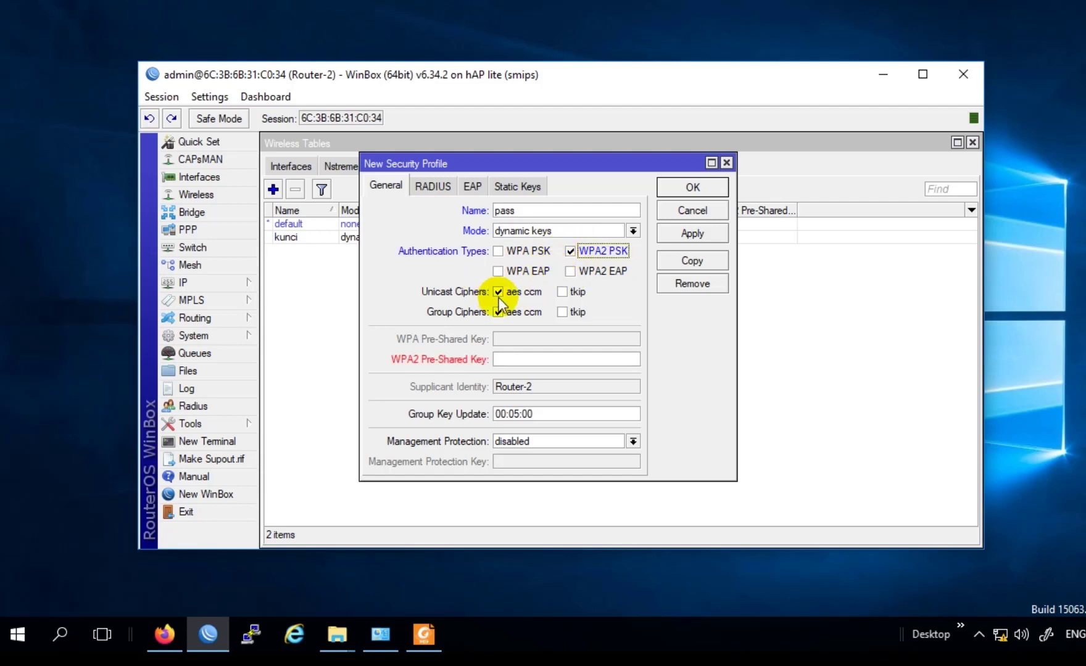
click(560, 292)
click(564, 312)
key(Tab)
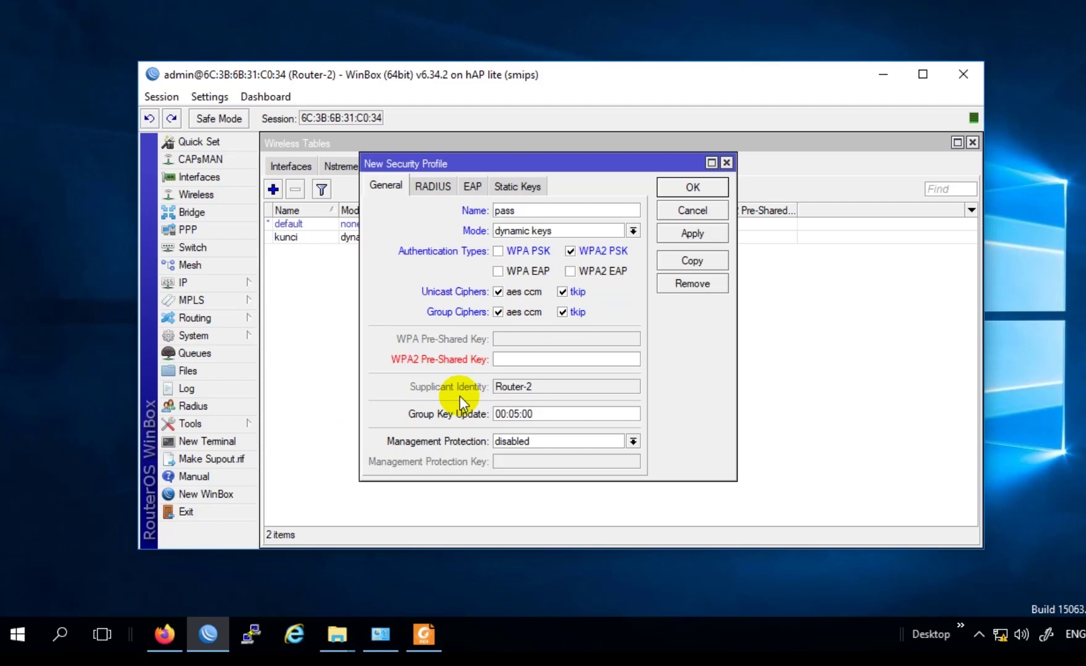
text(1234567890)
click(707, 236)
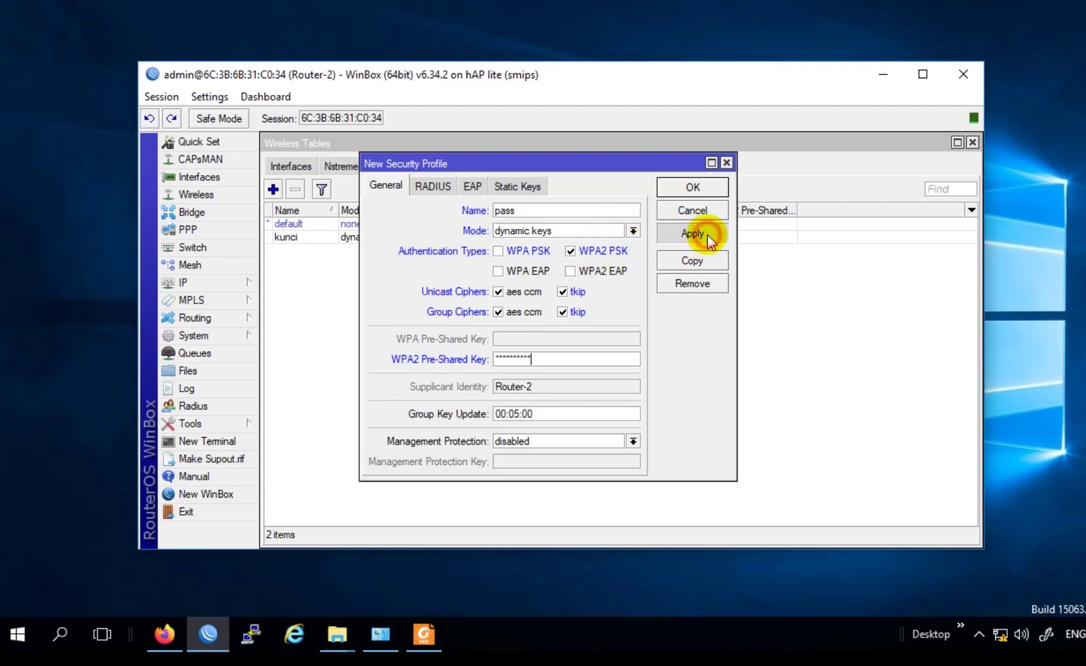
click(693, 188)
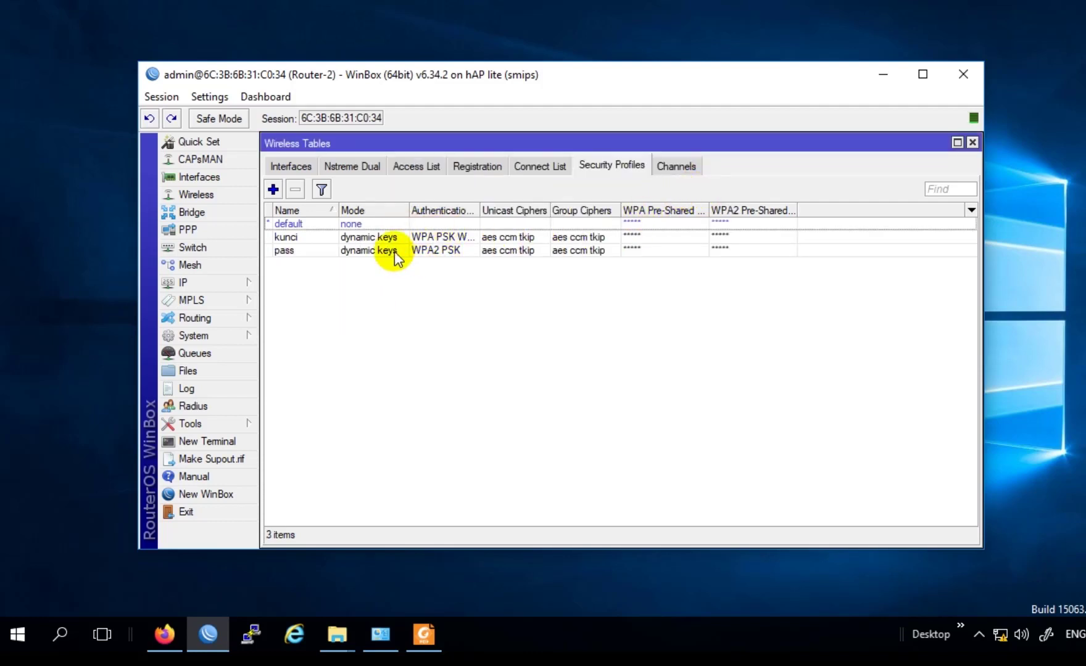
Step: Assign the 'pass' security profile to wlan1 and apply it
click(304, 166)
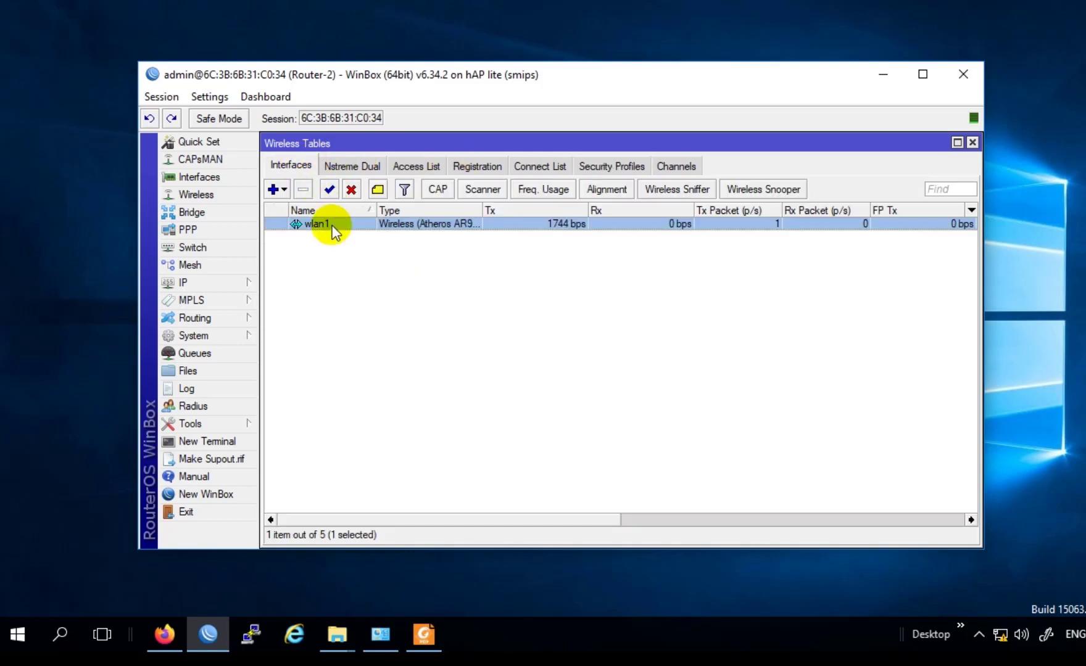
double_click(328, 226)
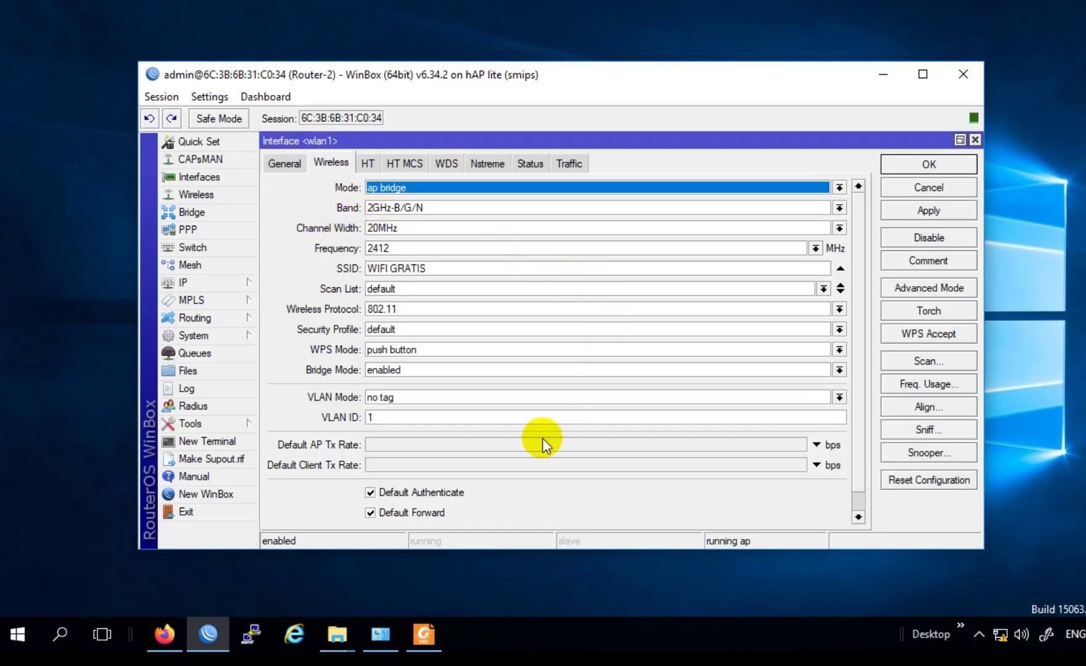
click(405, 329)
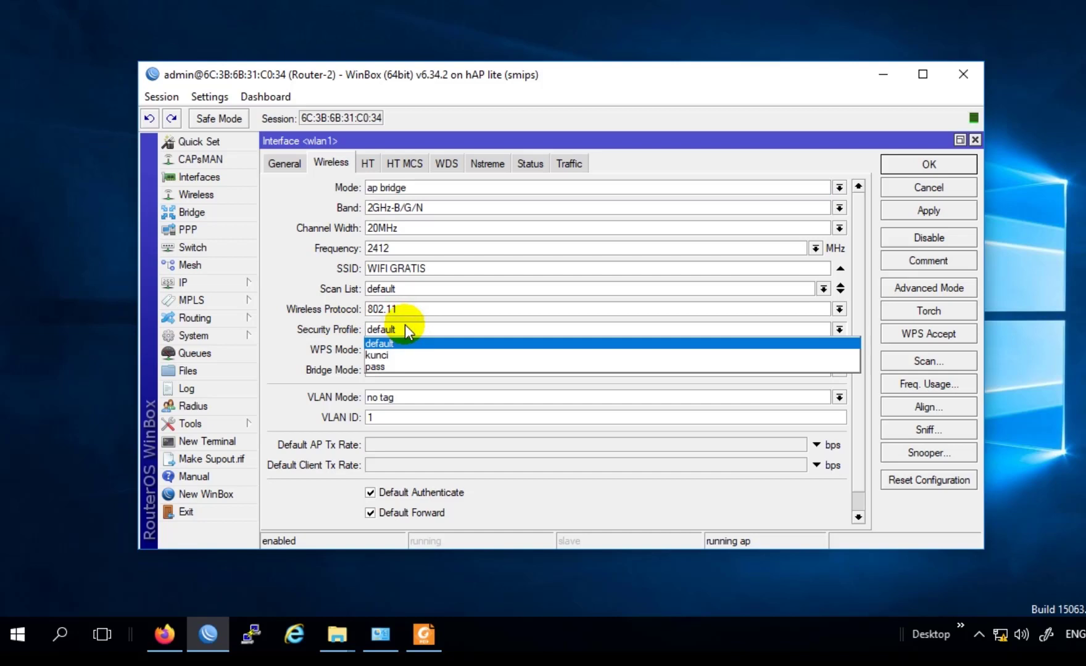
click(396, 368)
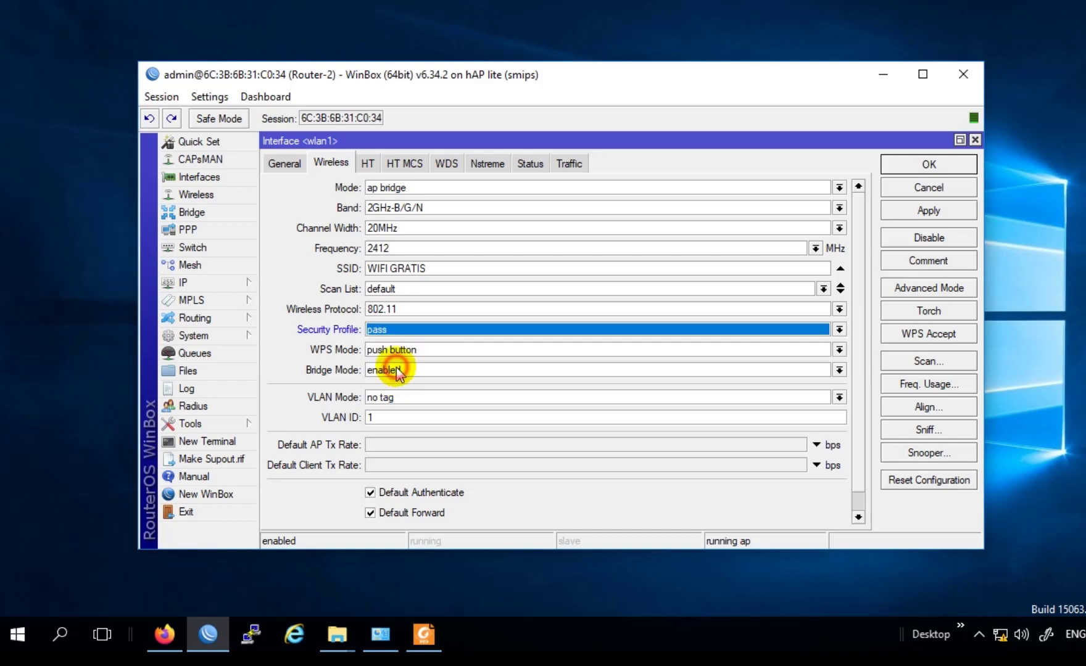
click(904, 211)
click(910, 164)
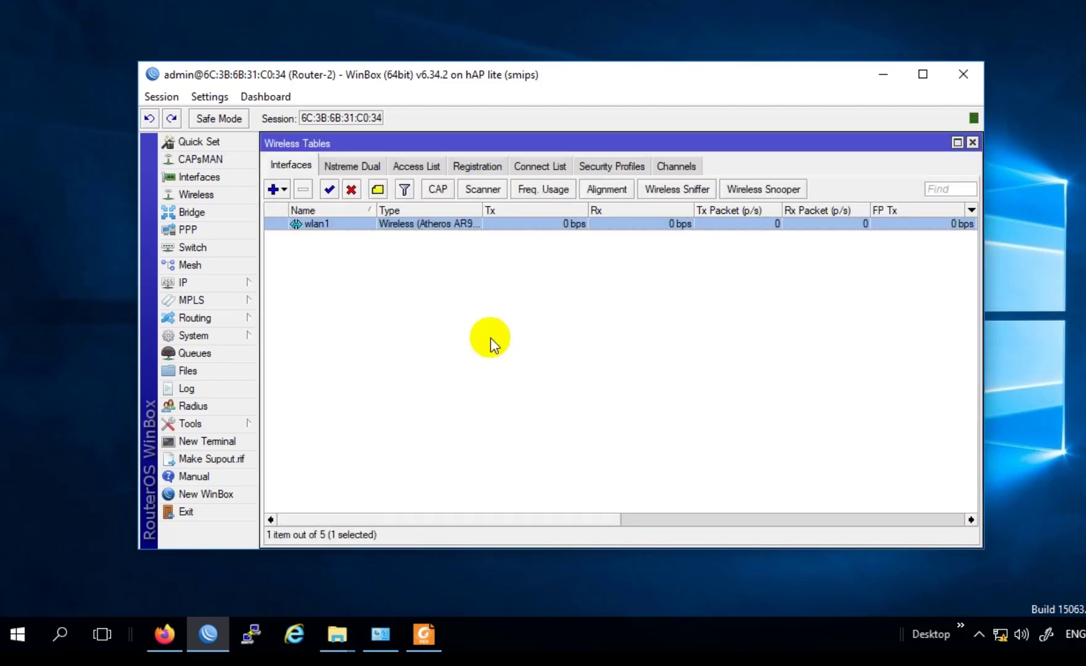
click(481, 279)
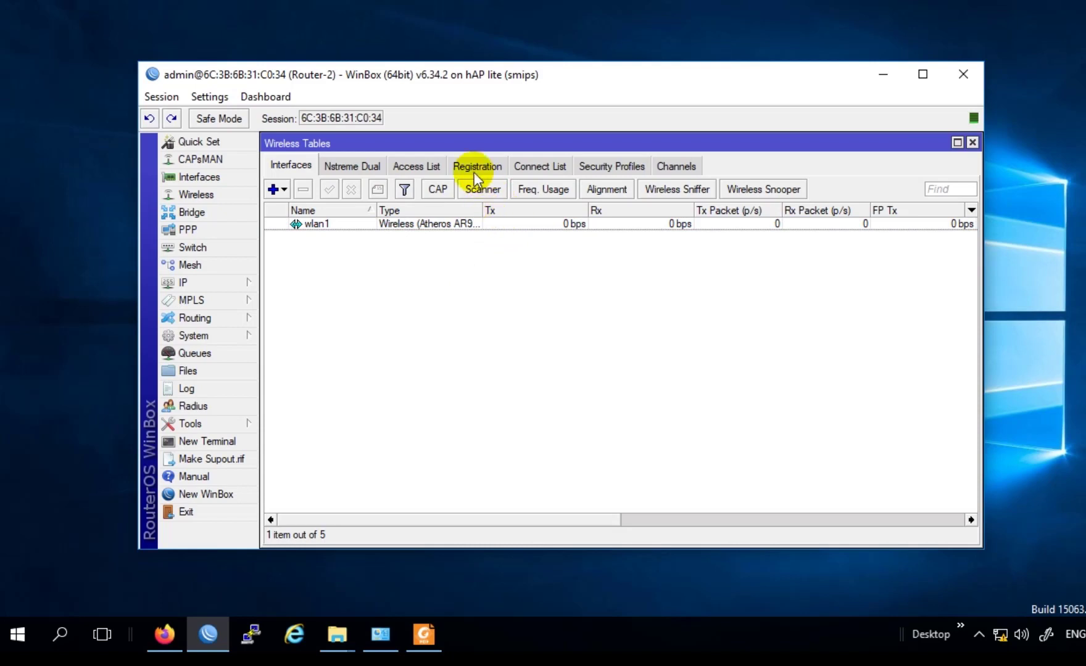
mouse_move(457, 148)
mouse_down()
mouse_move(455, 130)
mouse_move(485, 179)
mouse_move(479, 134)
mouse_move(469, 144)
mouse_up()
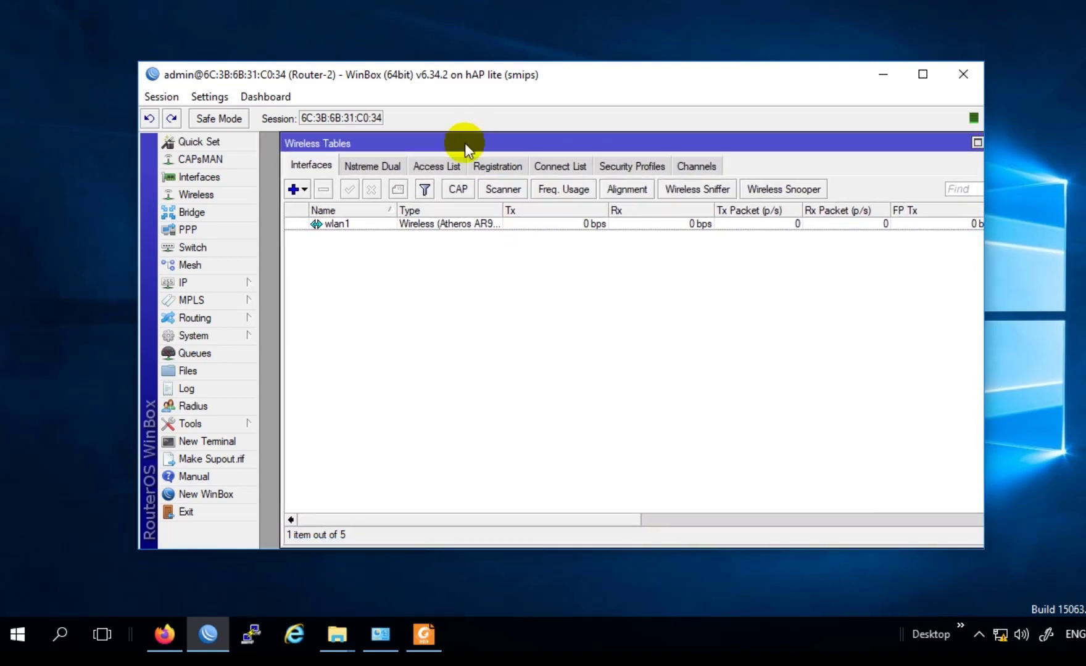
Step: Open the IP Address List and start adding a new address
click(242, 284)
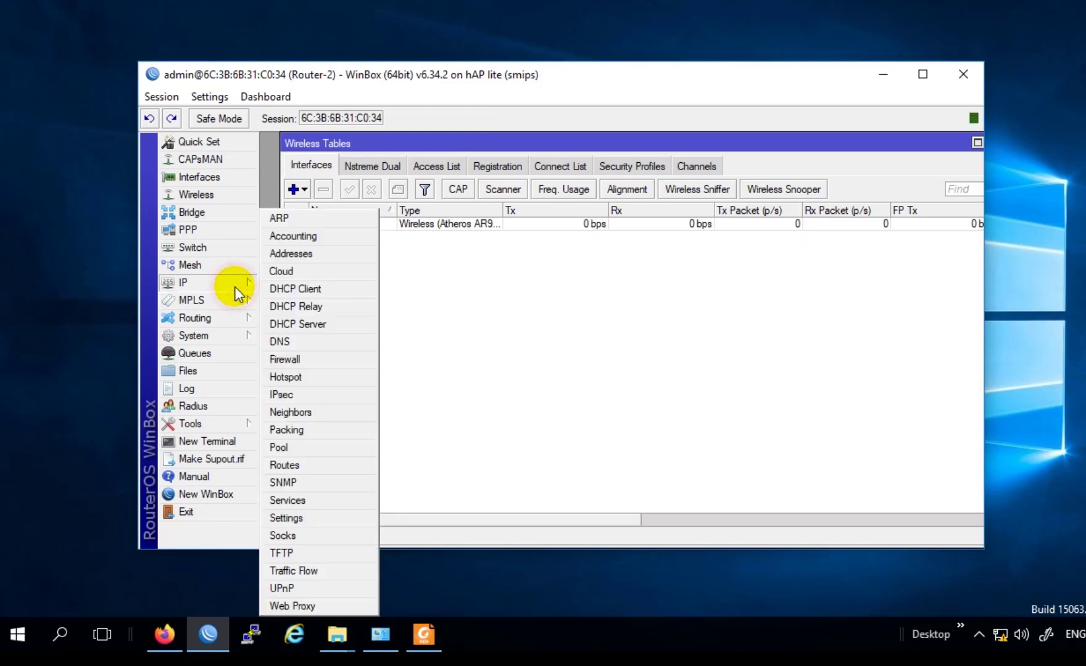
click(271, 255)
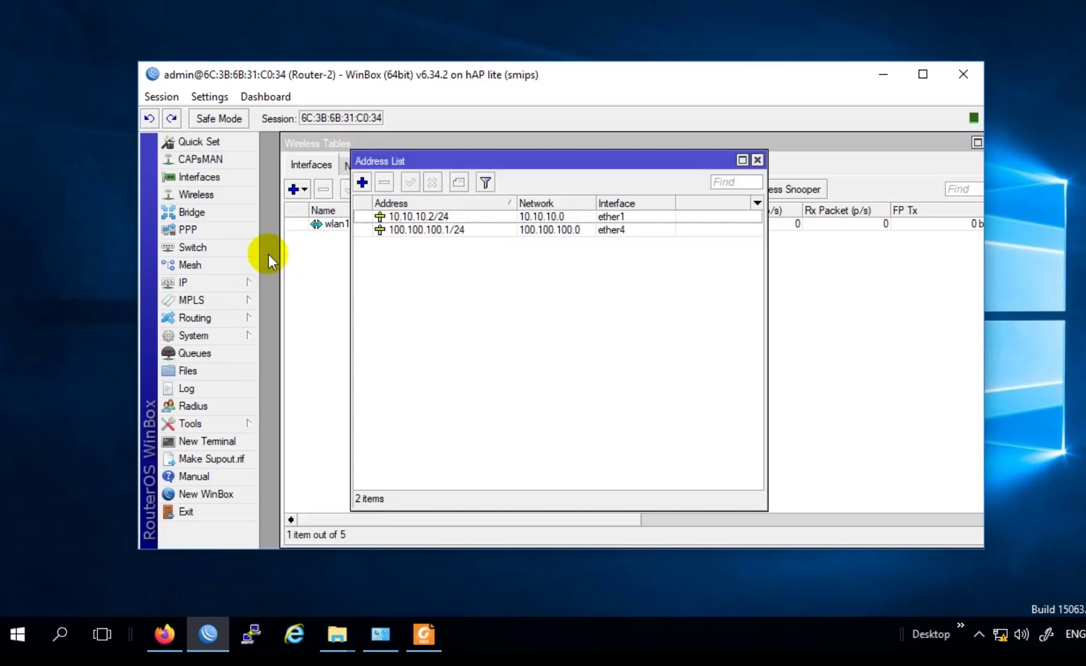
drag(392, 163, 378, 162)
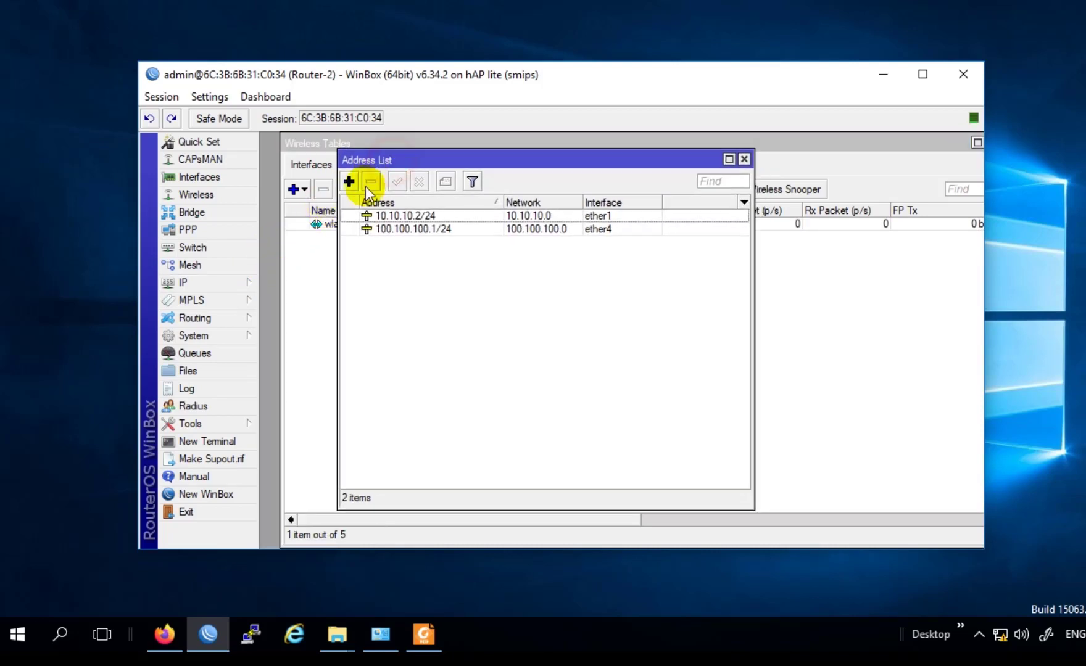
click(349, 182)
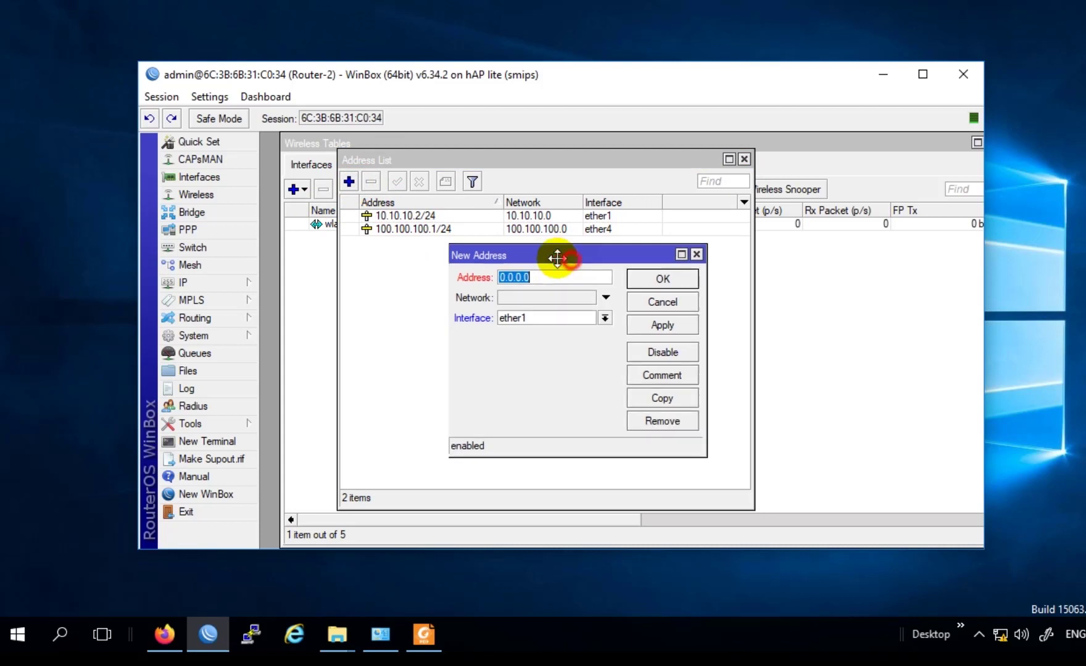
drag(568, 258, 520, 252)
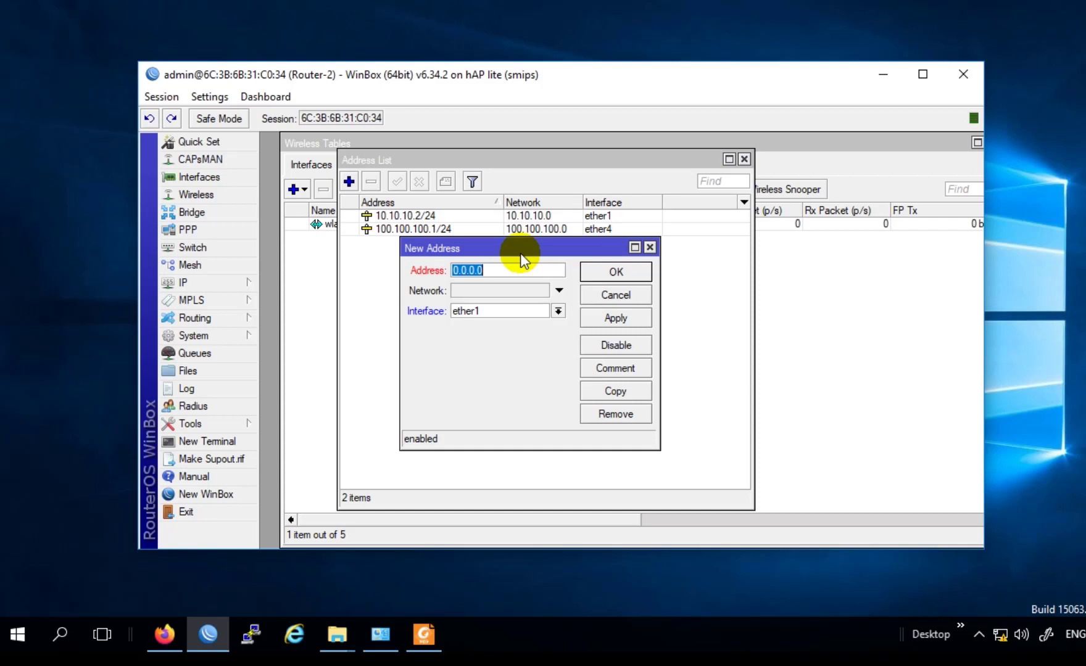
Step: Add address 192.168.100.1/24 on interface wlan1 and save it
text(192.168.100)
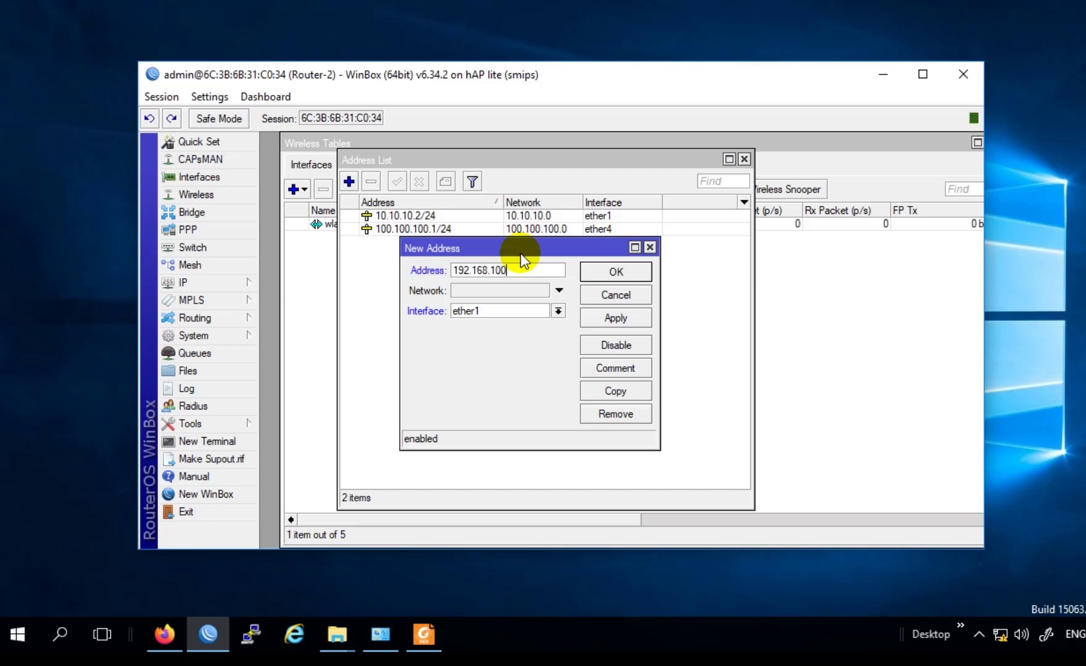
text(.1/24)
click(516, 305)
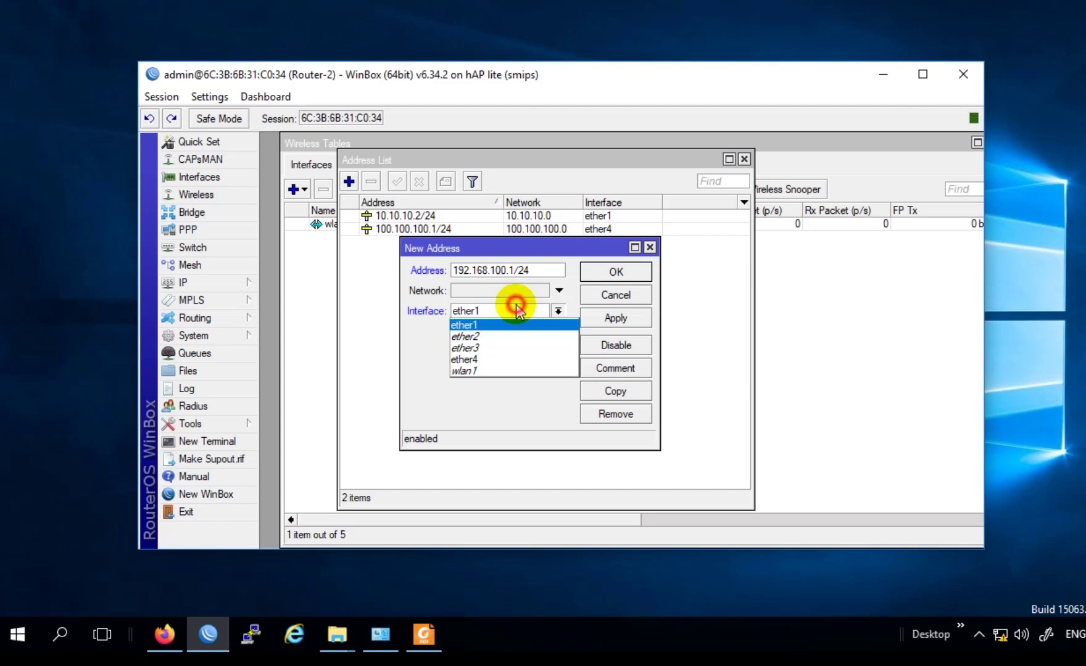
click(473, 370)
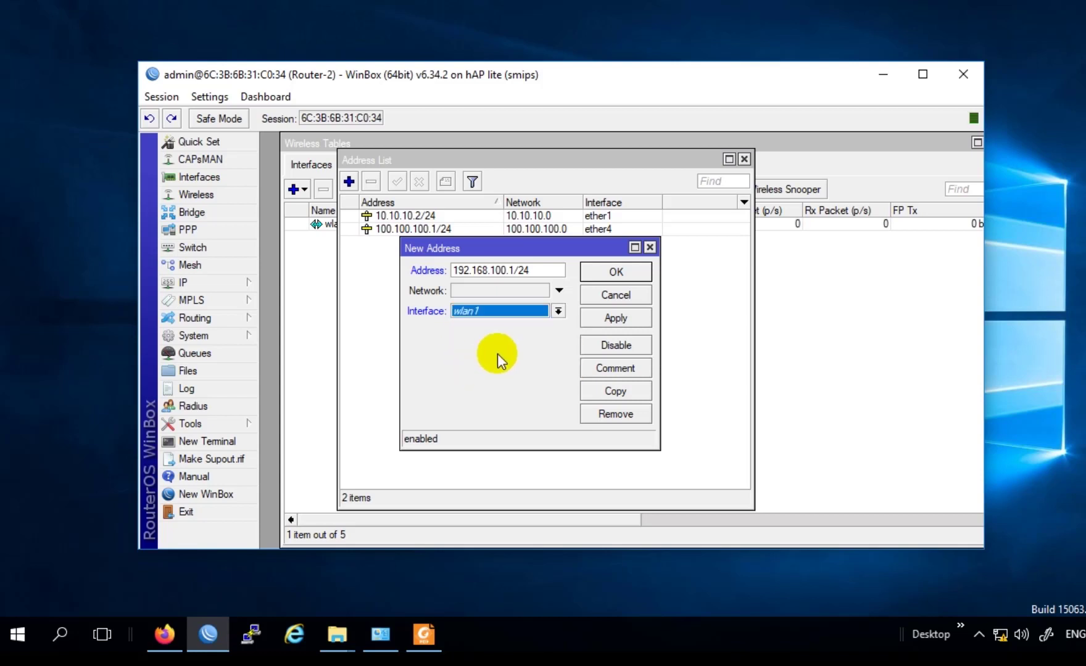
click(620, 320)
click(619, 271)
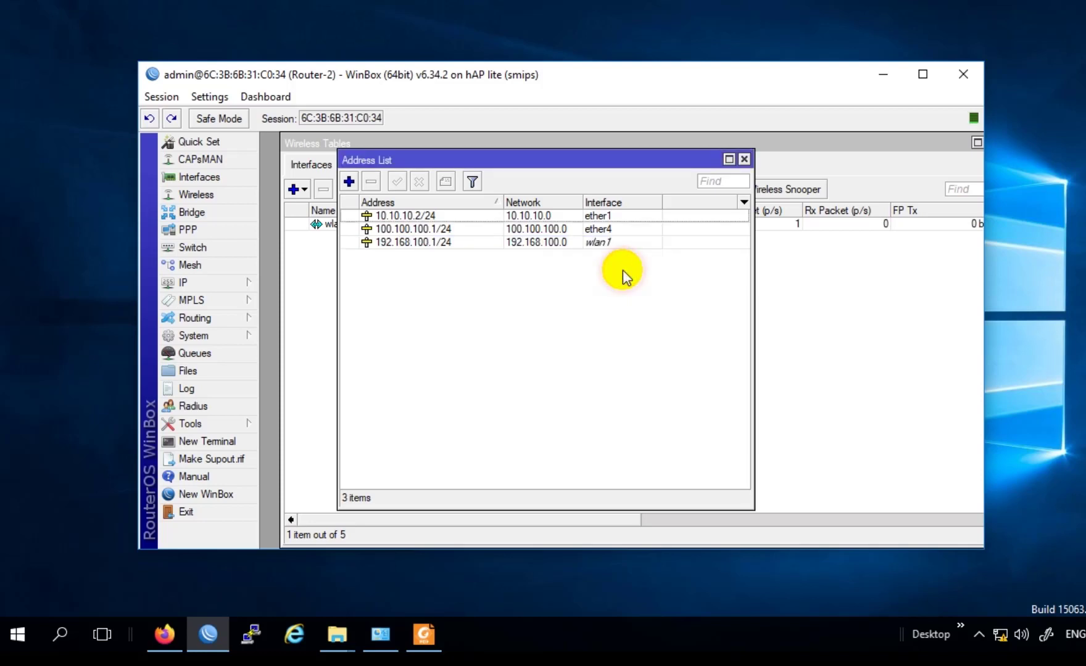
drag(443, 162, 590, 204)
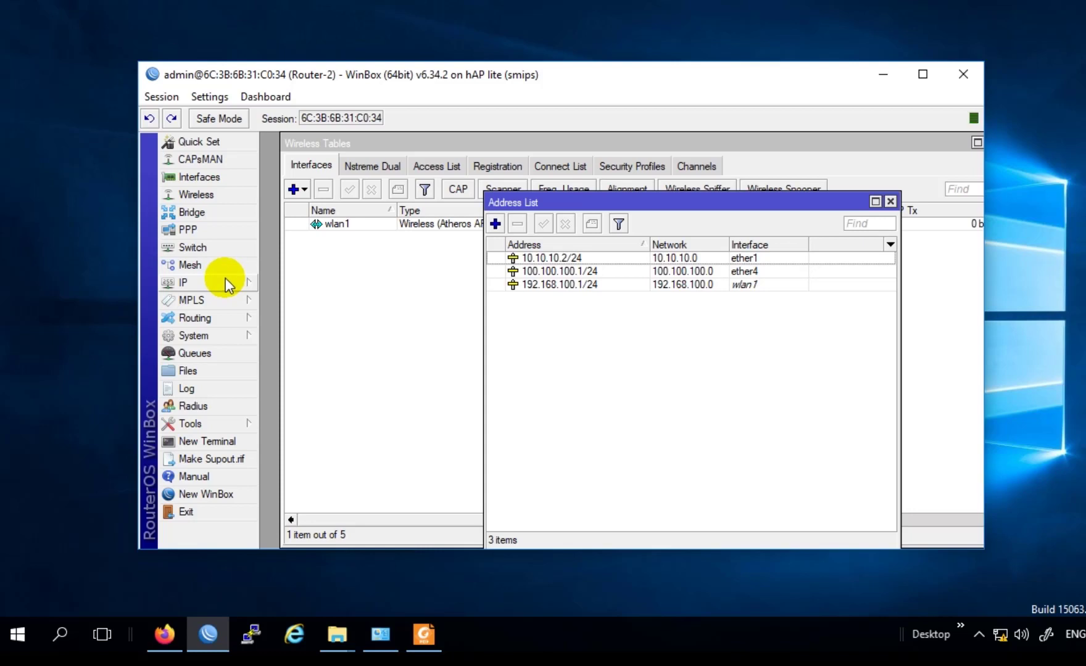
Step: Launch DHCP Setup from IP > DHCP Server and choose wlan1 as the interface
click(224, 279)
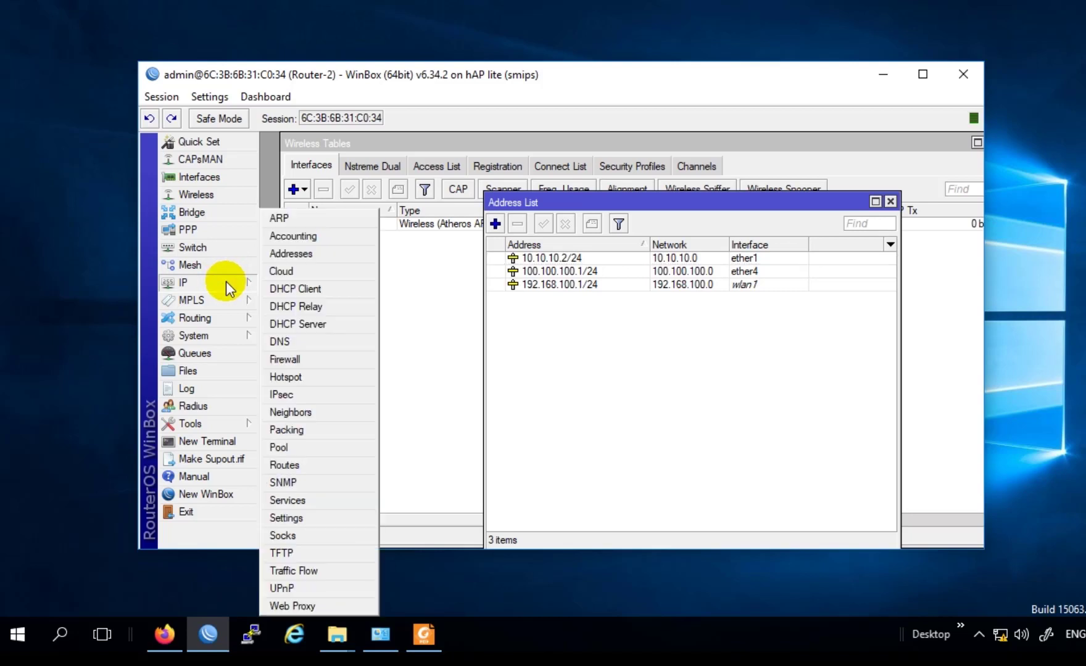
click(298, 324)
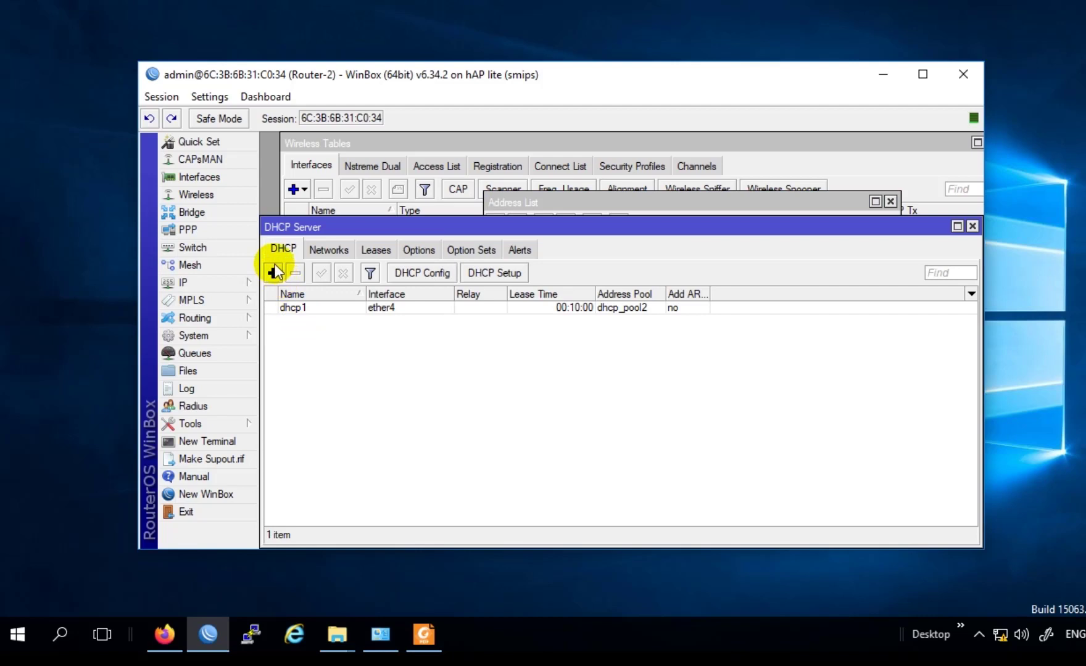
click(483, 279)
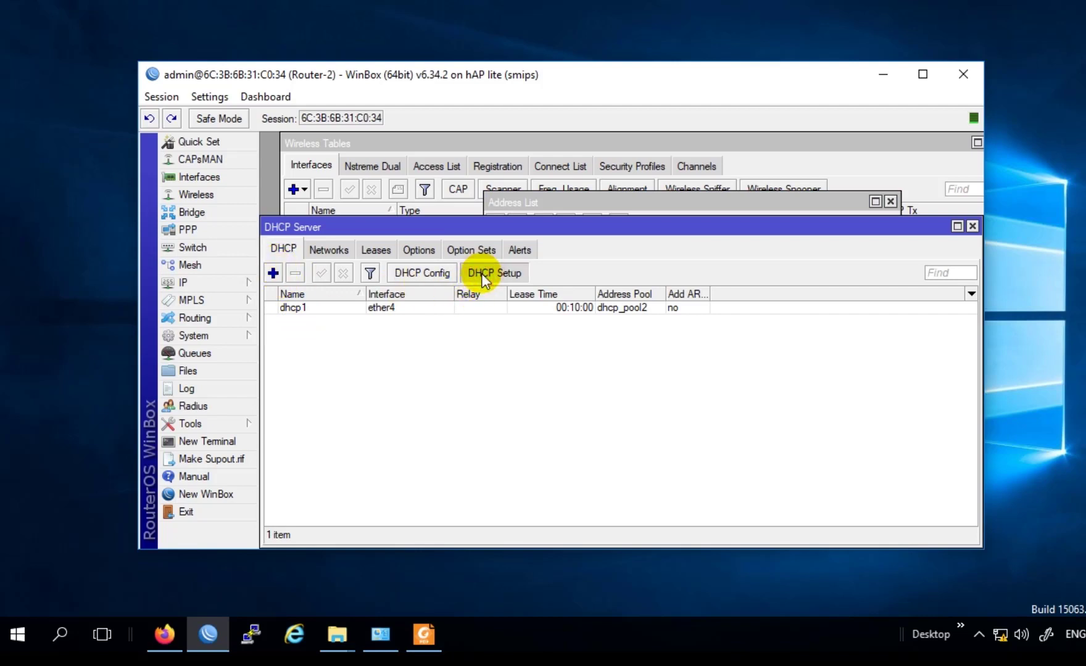
drag(745, 353, 530, 284)
click(552, 326)
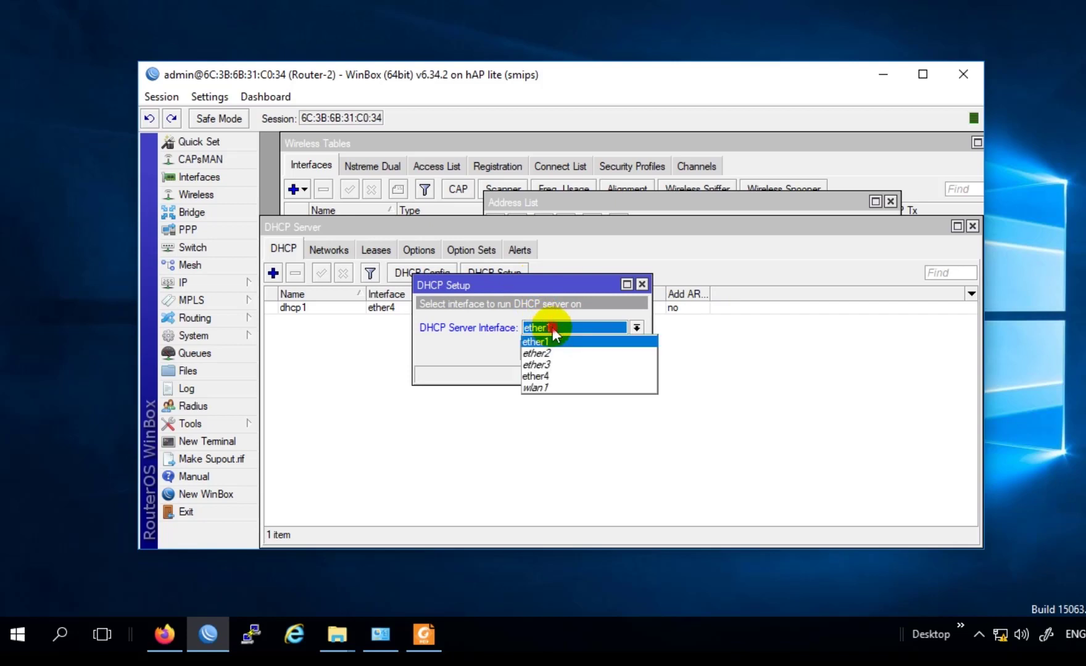
click(562, 392)
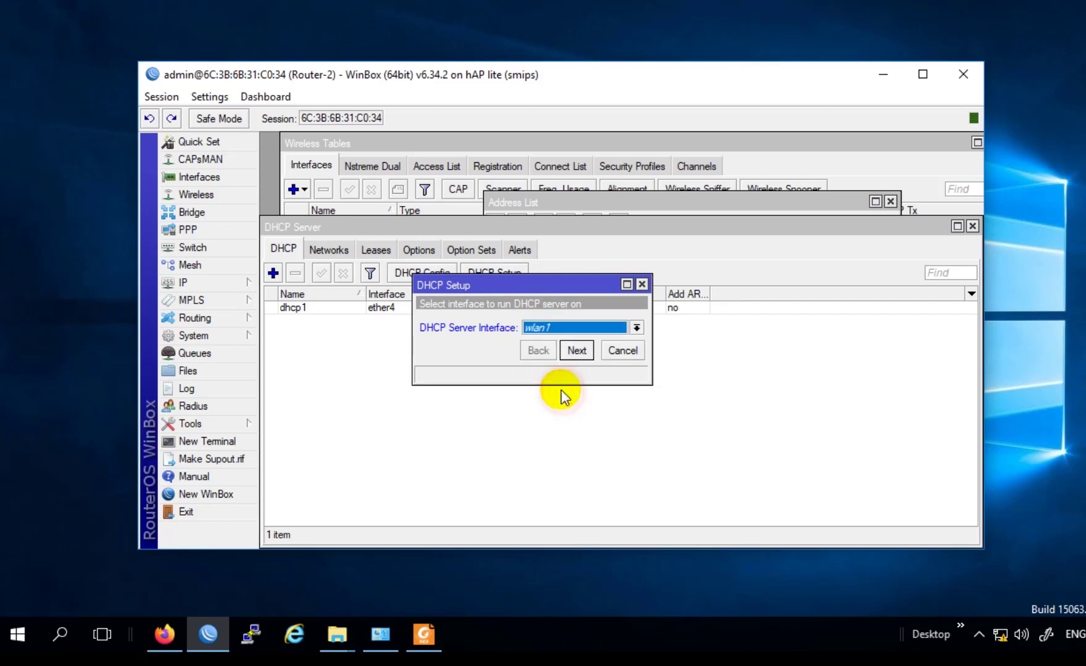
click(578, 349)
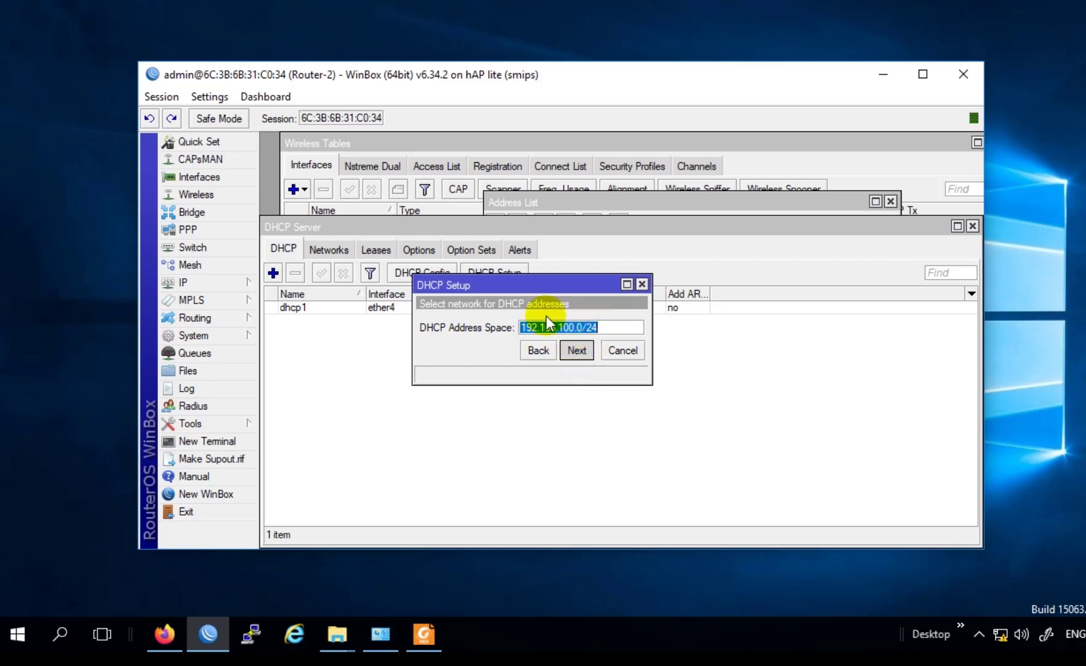
Step: Accept address space 192.168.100.0/24 and gateway 192.168.100.1
click(604, 328)
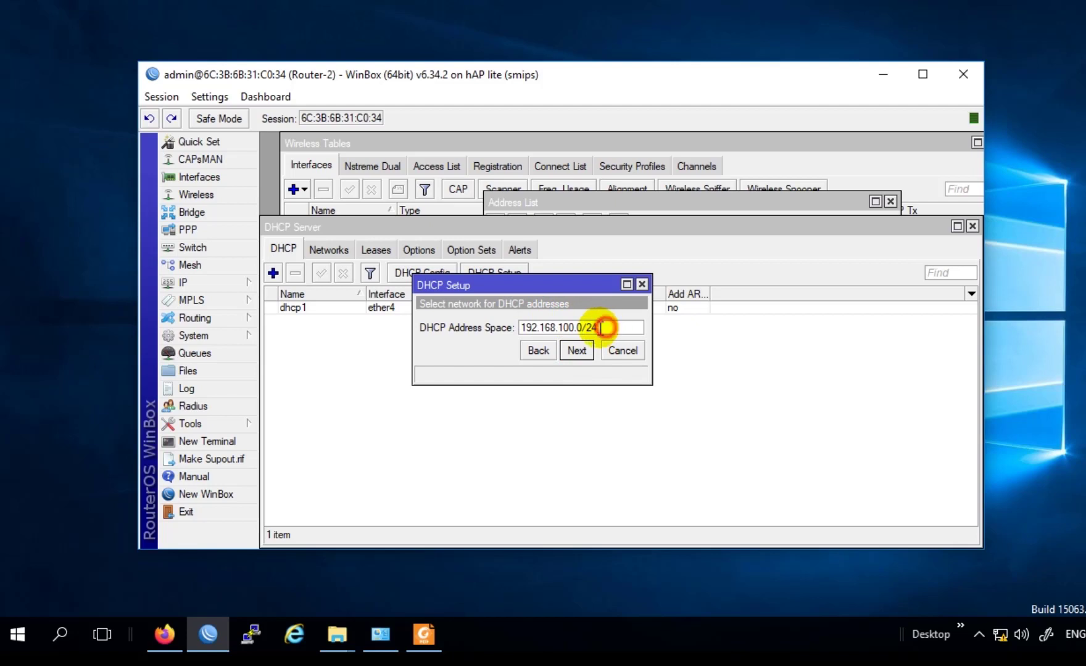
drag(603, 327, 496, 303)
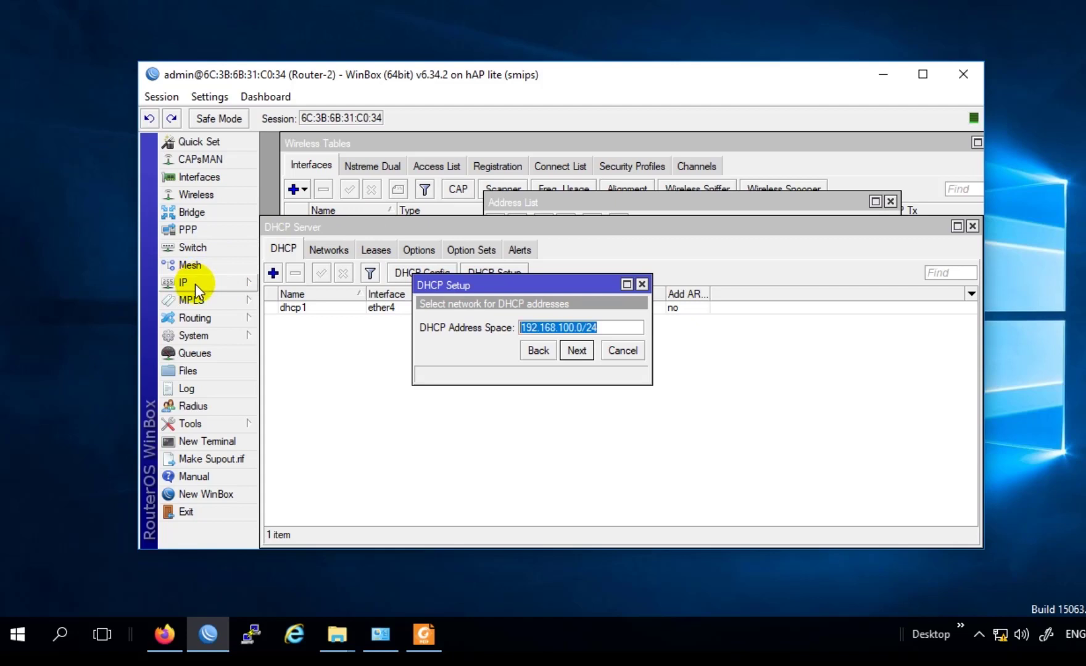
click(577, 351)
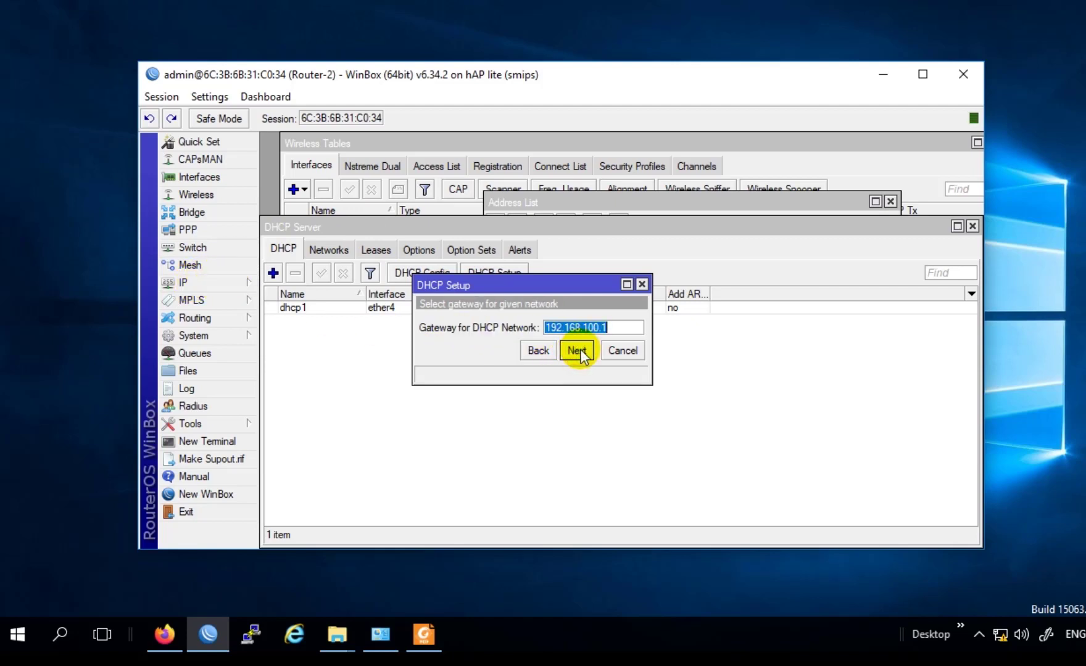
click(609, 328)
double_click(609, 328)
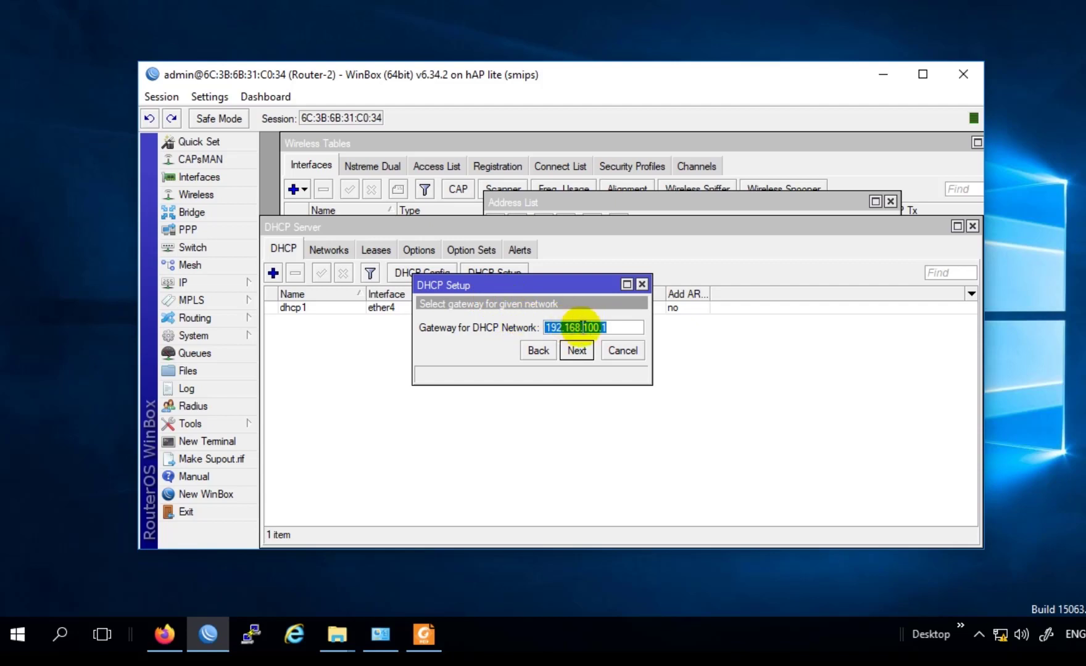
drag(614, 328, 467, 318)
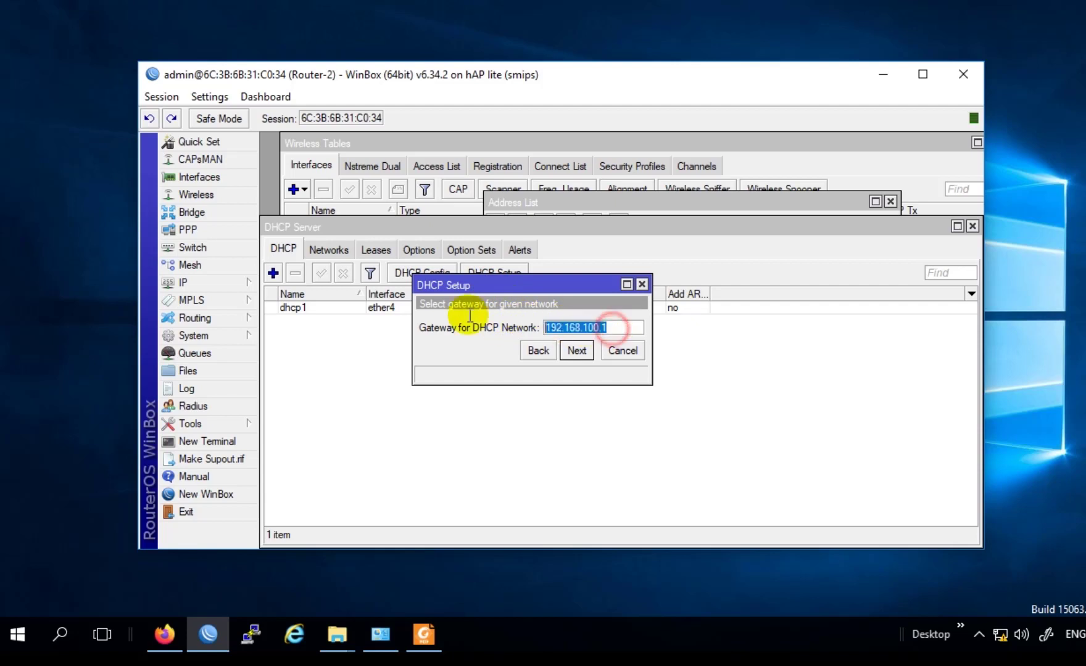
click(577, 351)
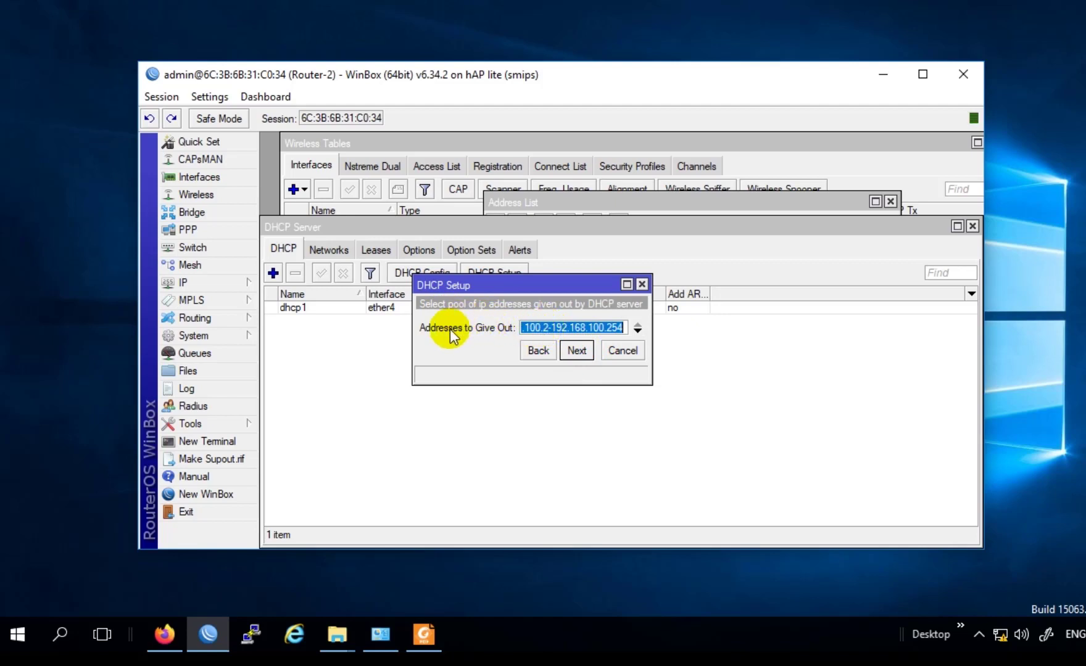
Step: Accept the proposed address pool and continue with no DNS servers
click(549, 323)
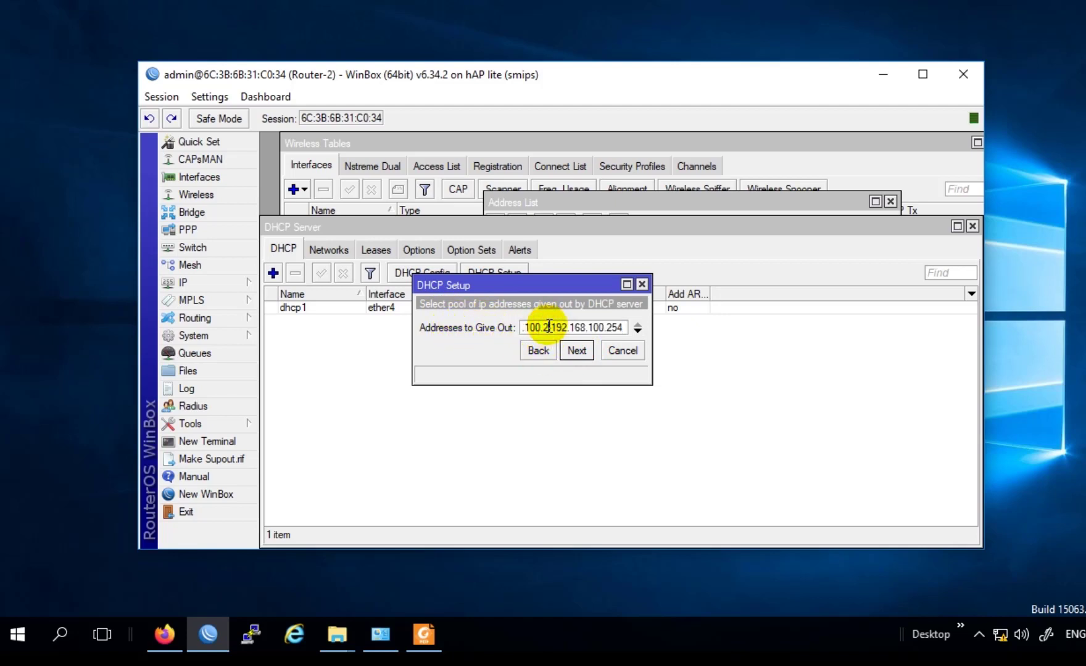
drag(548, 326, 530, 324)
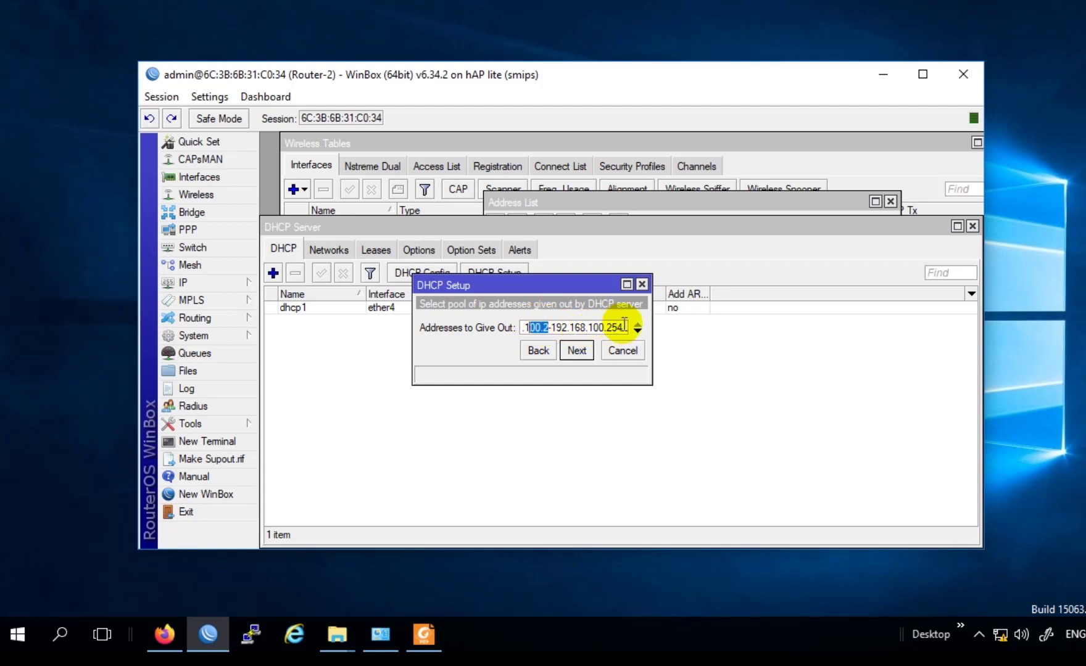
click(570, 351)
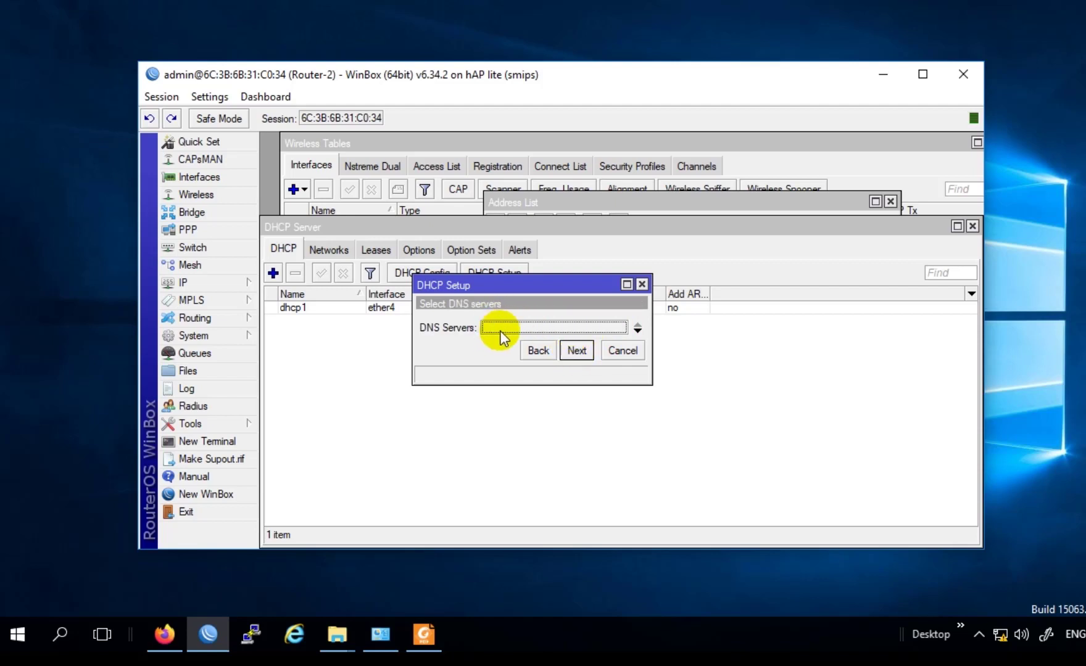
click(574, 350)
click(570, 350)
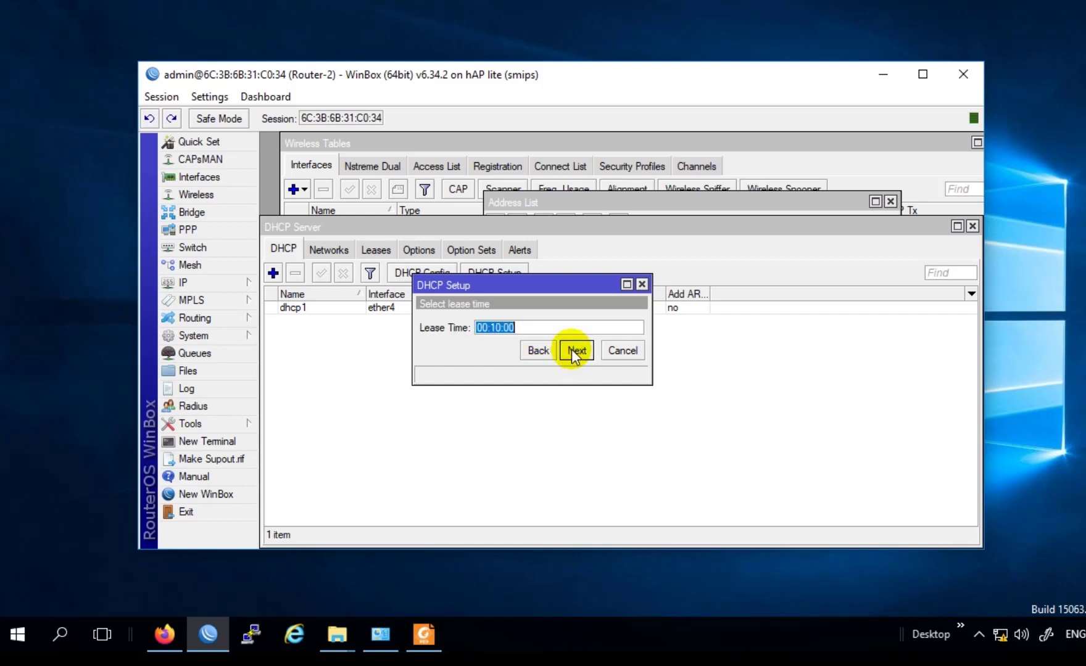
Step: Keep the lease time at 00:10:00 and complete the DHCP setup wizard
click(501, 327)
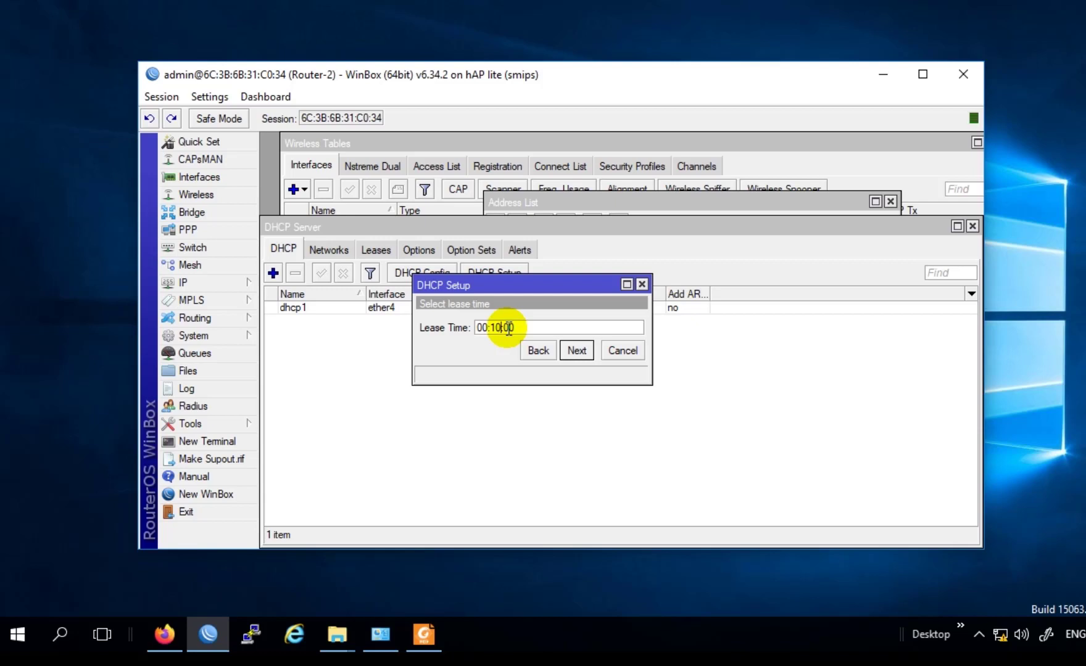
drag(522, 329, 425, 319)
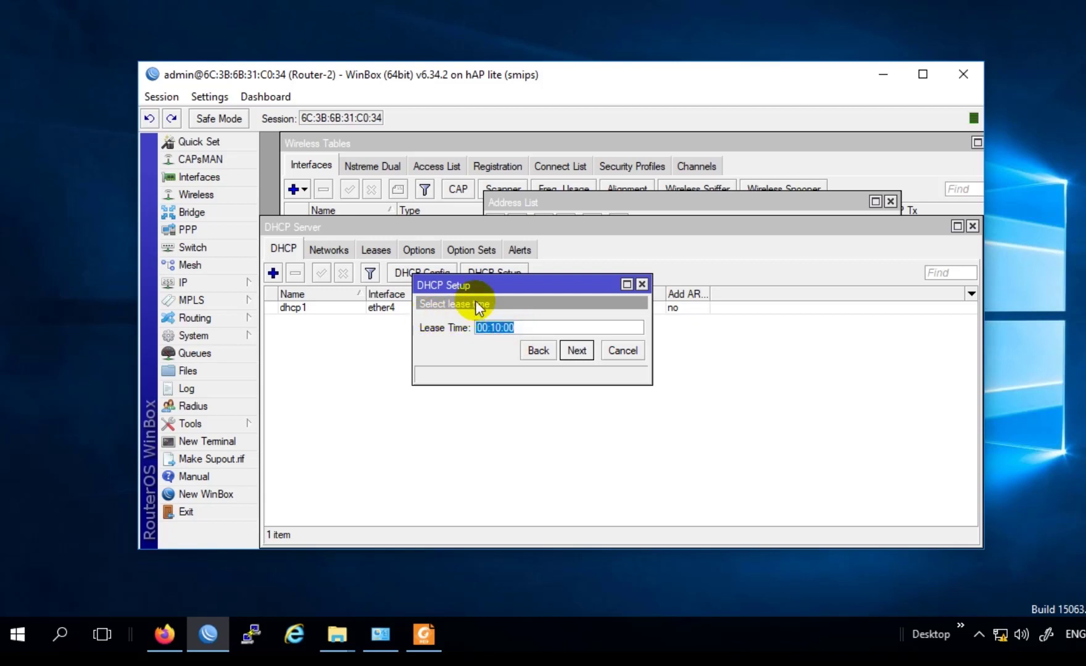
drag(488, 284, 474, 276)
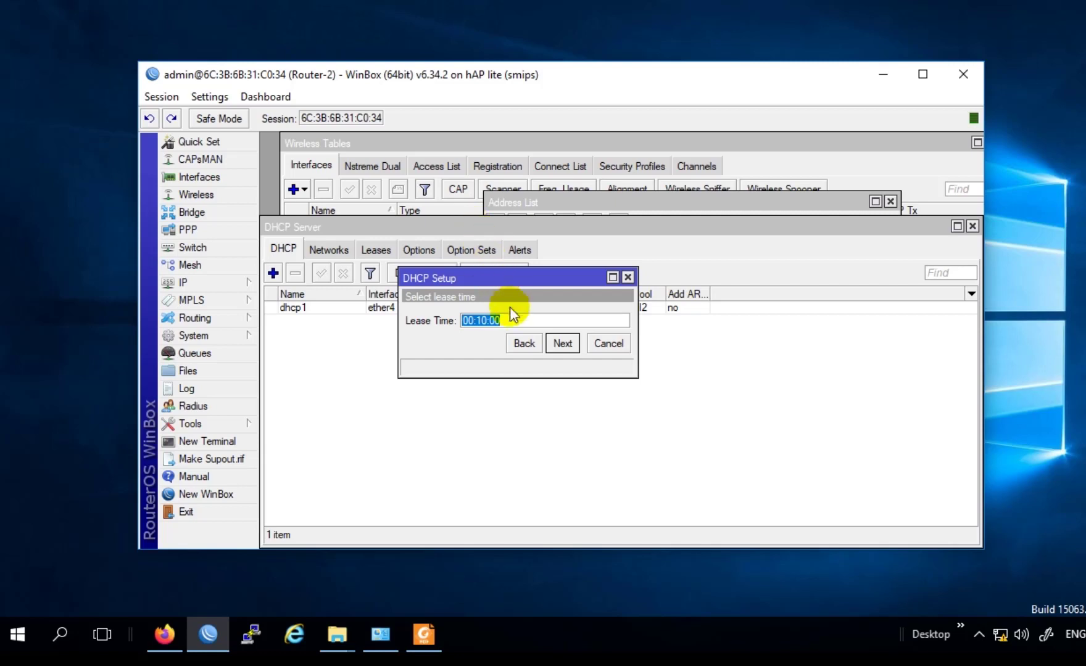
click(496, 319)
drag(496, 319, 479, 315)
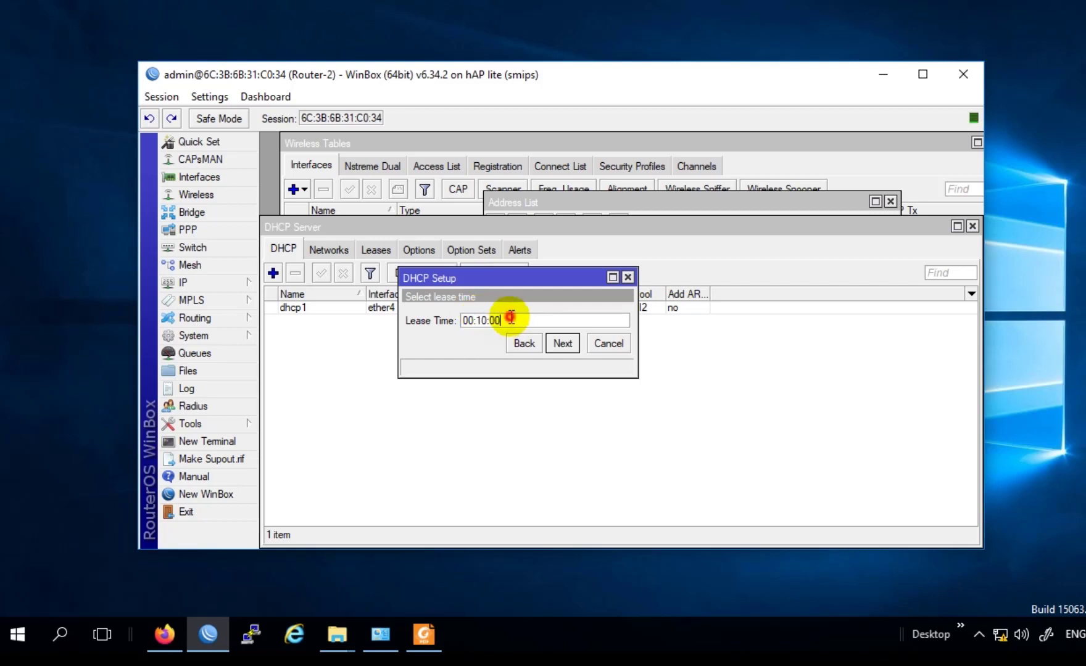
drag(506, 312, 483, 315)
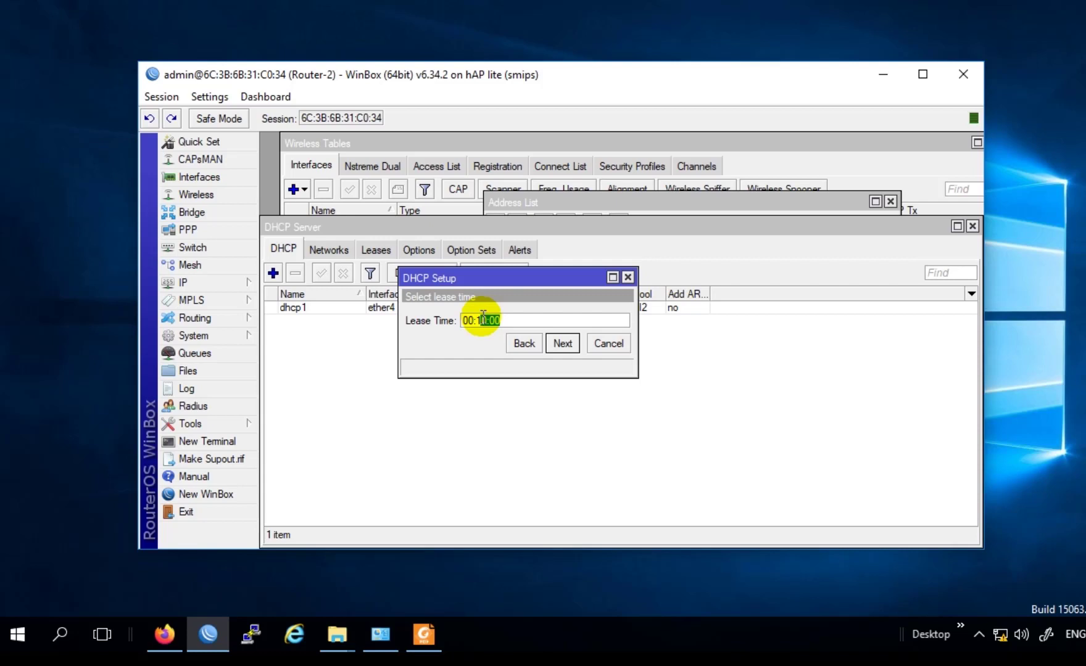
mouse_move(482, 315)
mouse_down()
mouse_move(506, 316)
mouse_move(479, 314)
mouse_up()
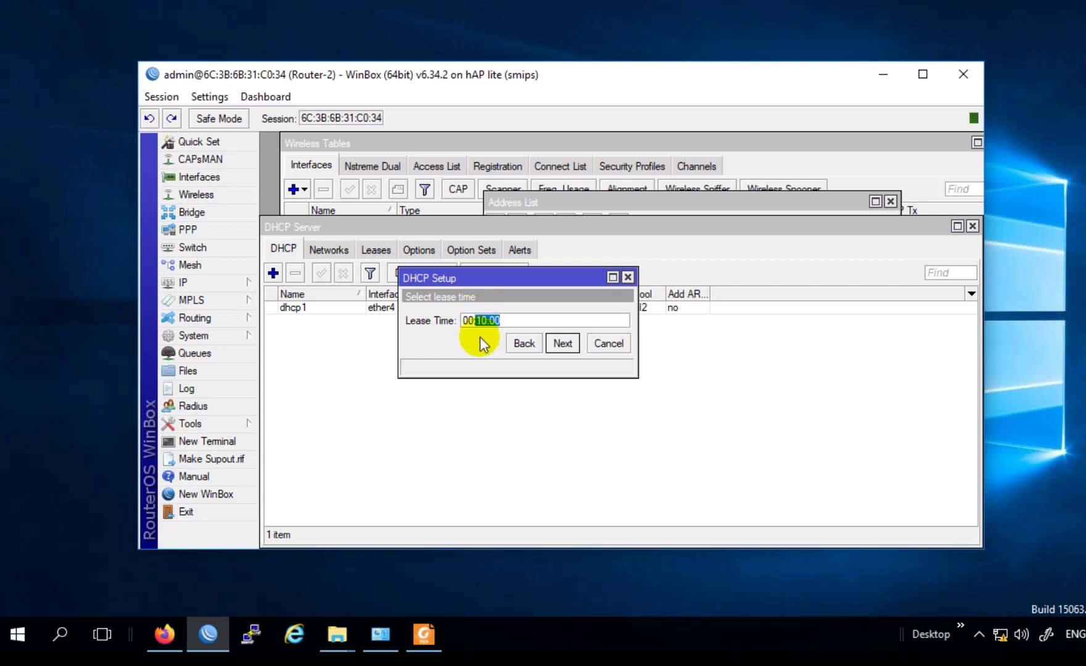
click(571, 343)
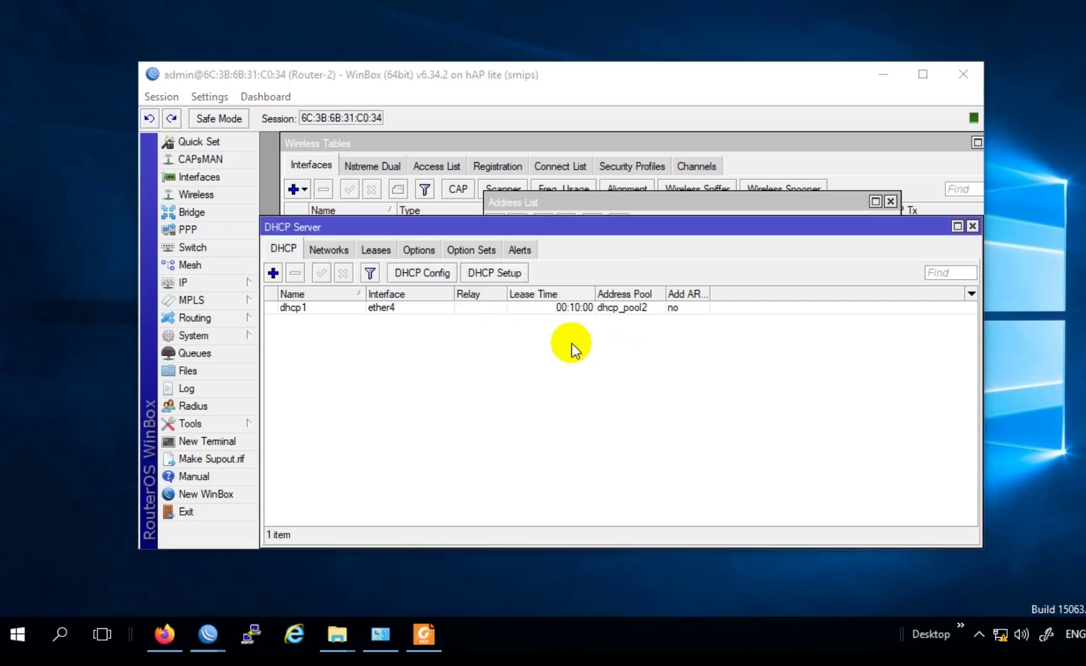
Step: Confirm setup completion, check the new dhcp2 entry, and reveal the hidden tray icons
click(619, 335)
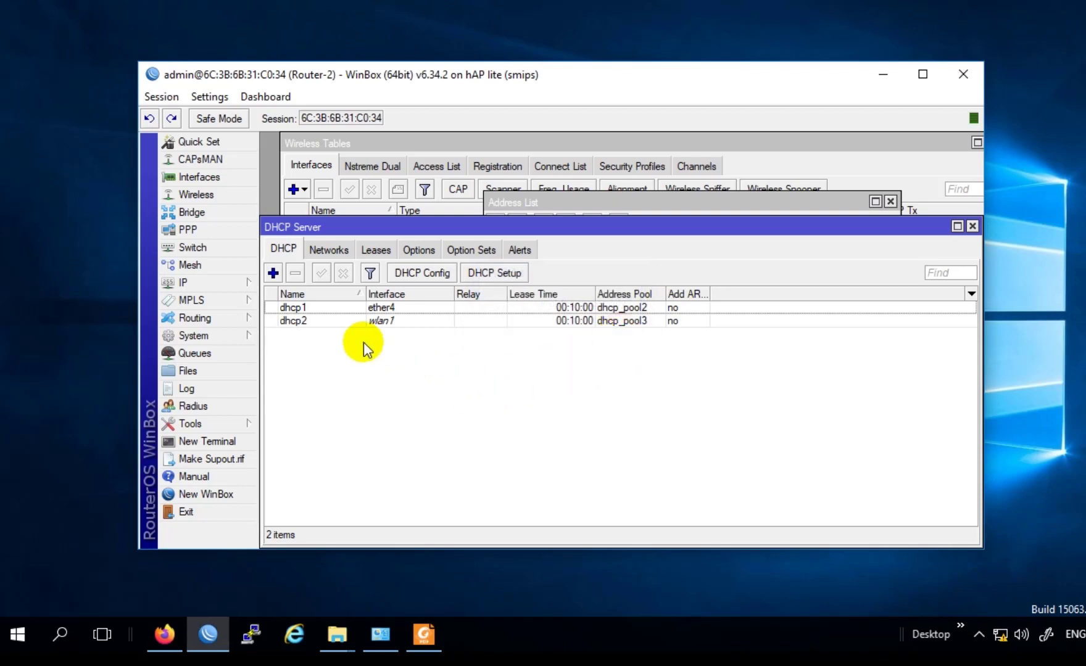
click(357, 319)
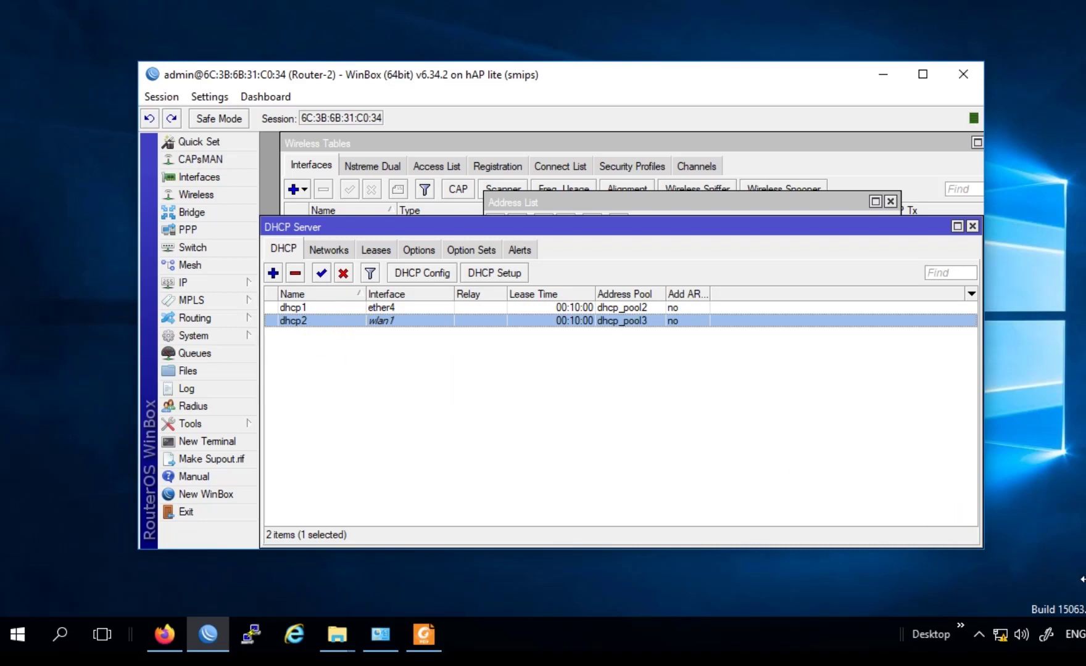
click(1085, 635)
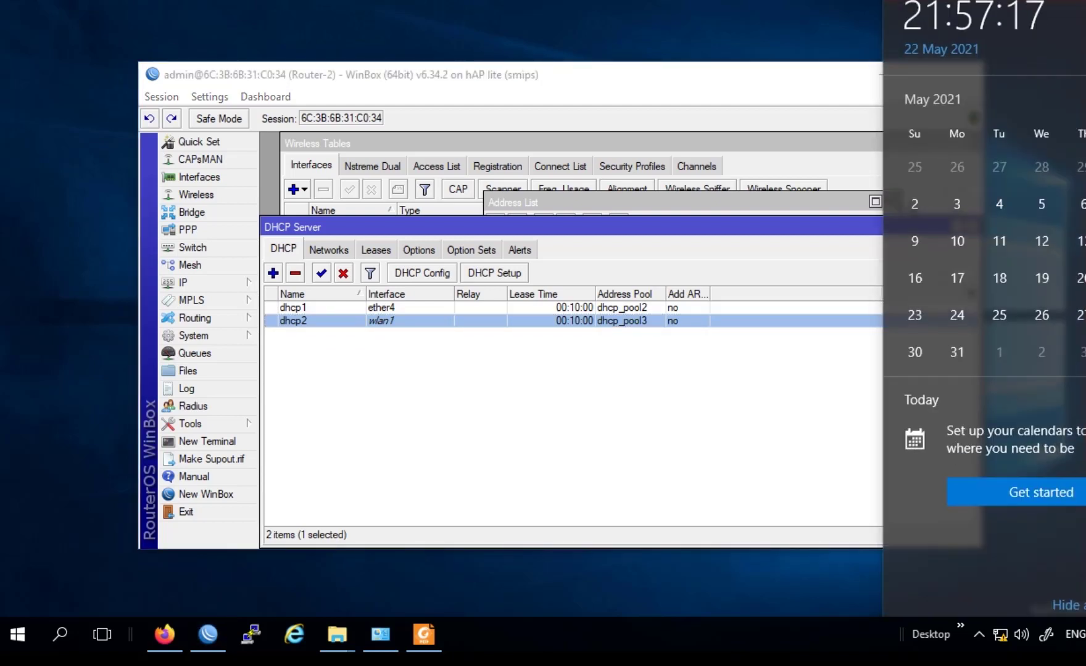
click(1085, 634)
click(984, 627)
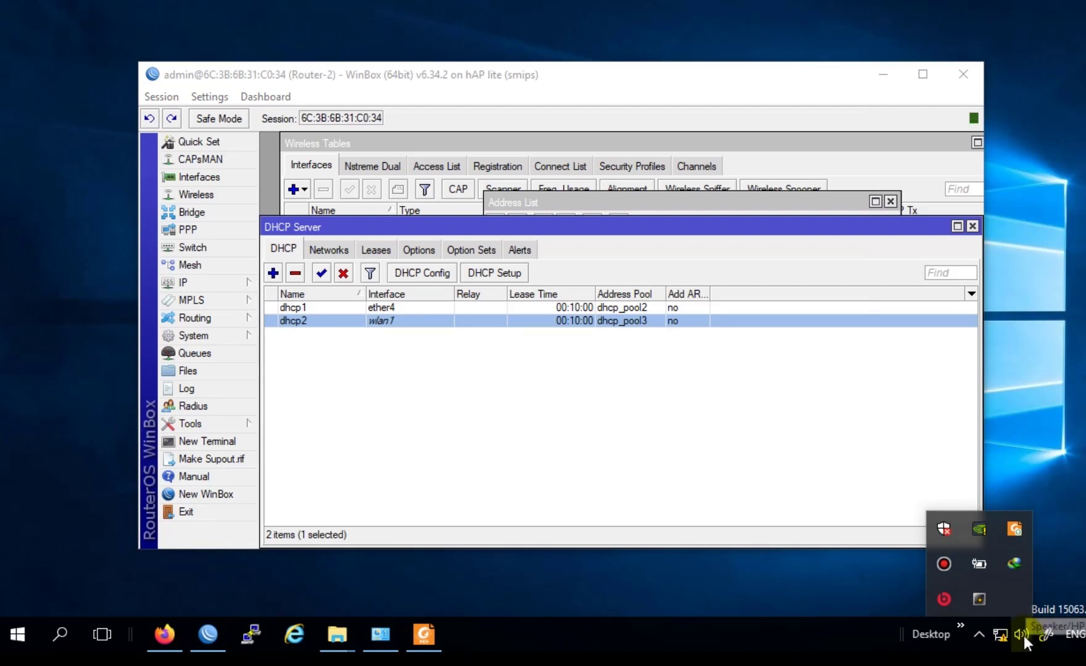
Step: Turn Wi-Fi on in the Windows network flyout and browse the nearby networks
click(1000, 634)
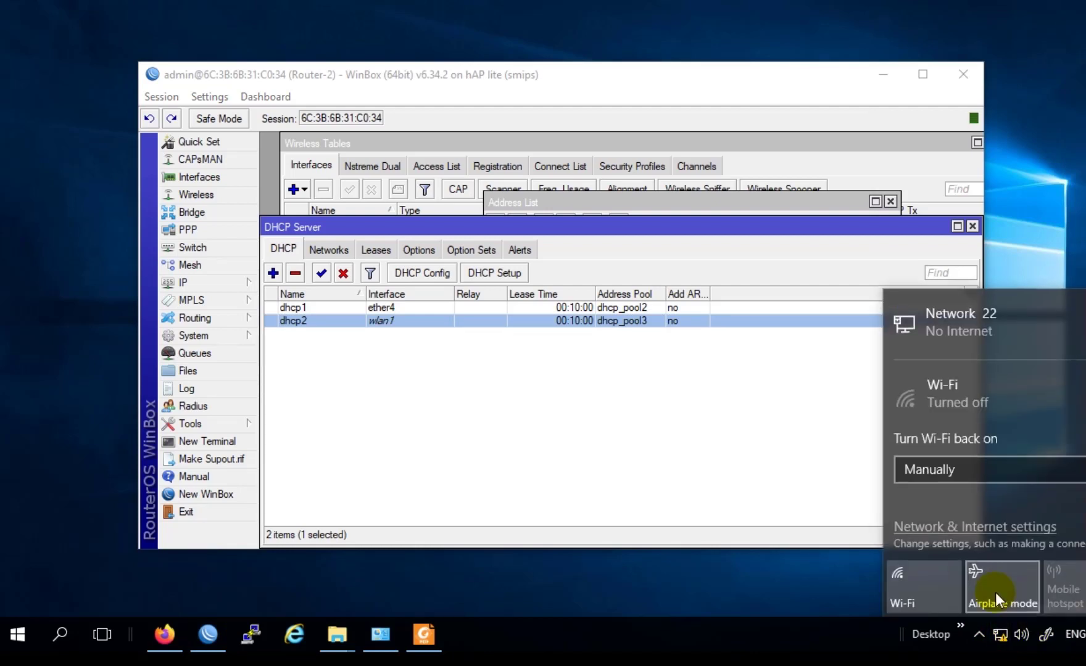
click(921, 588)
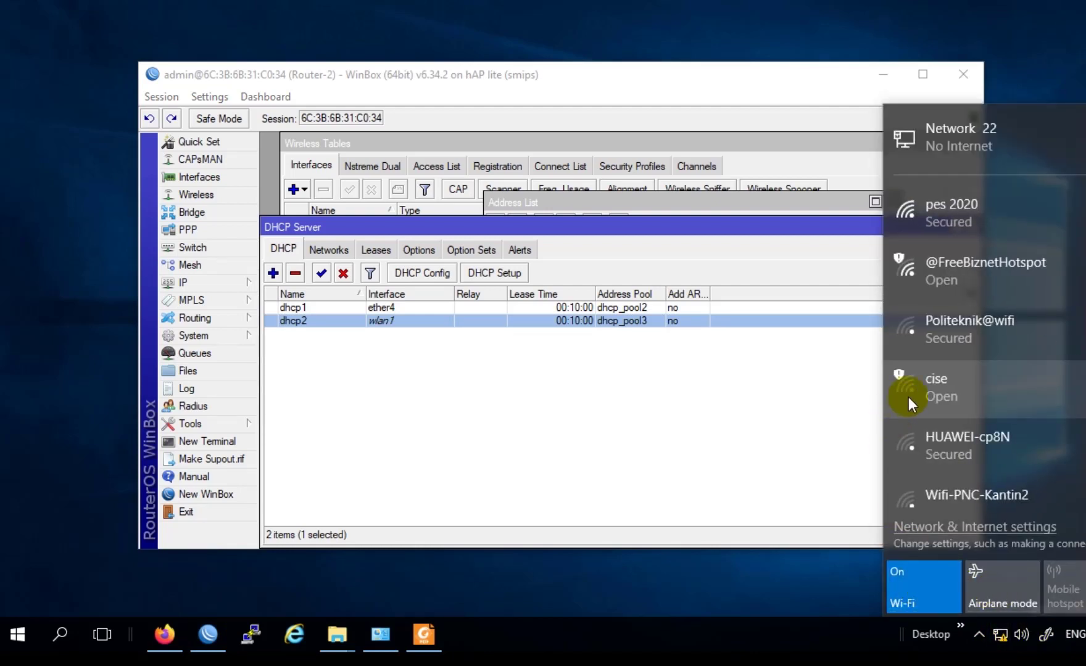
scroll(980, 304, down, 4)
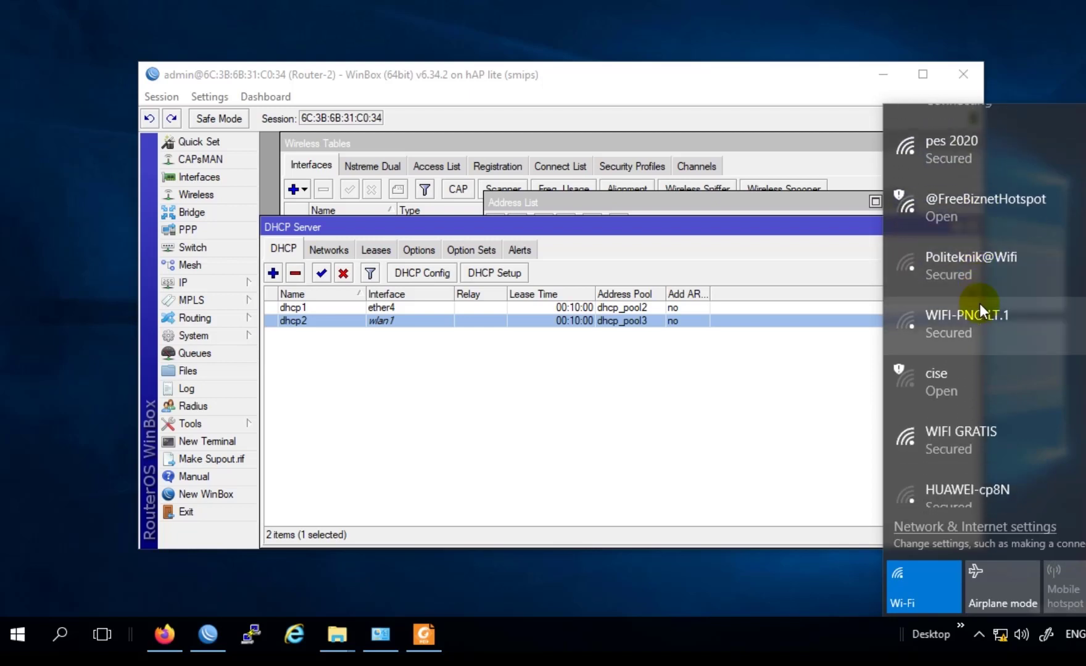
scroll(974, 319, up, 5)
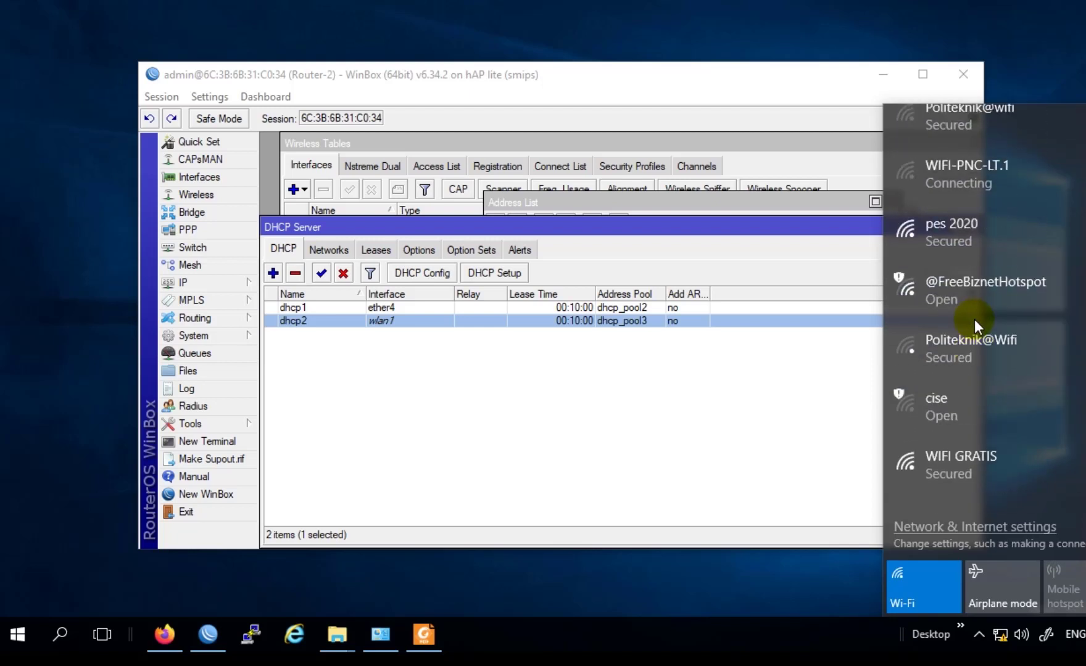
scroll(995, 345, down, 3)
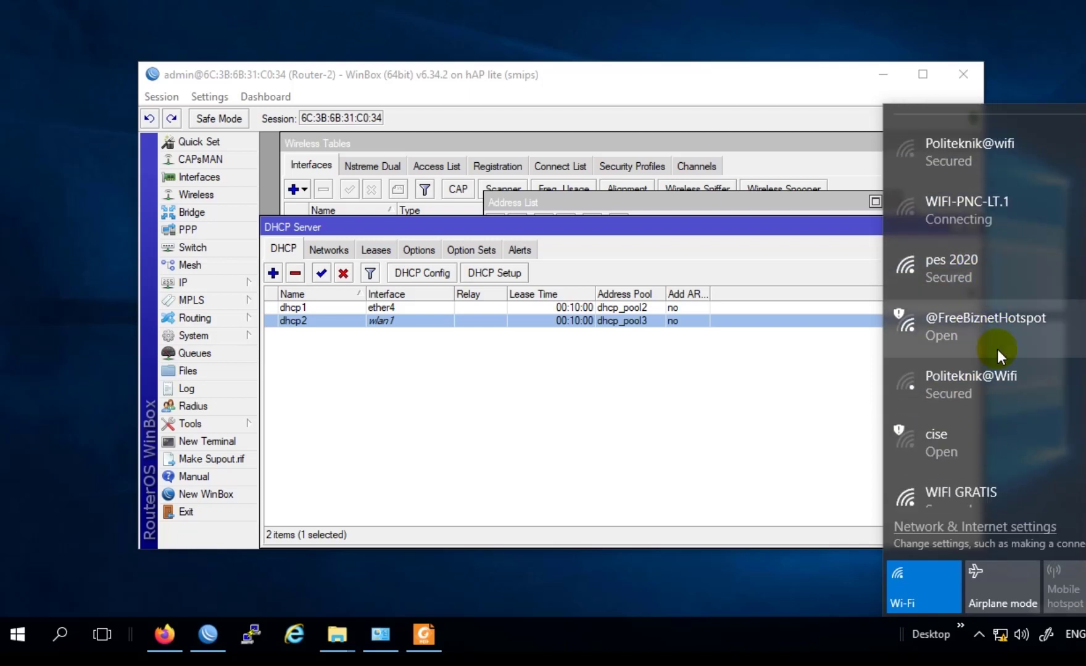
Step: Connect to WIFI GRATIS by entering its security key, then close the flyout
click(976, 384)
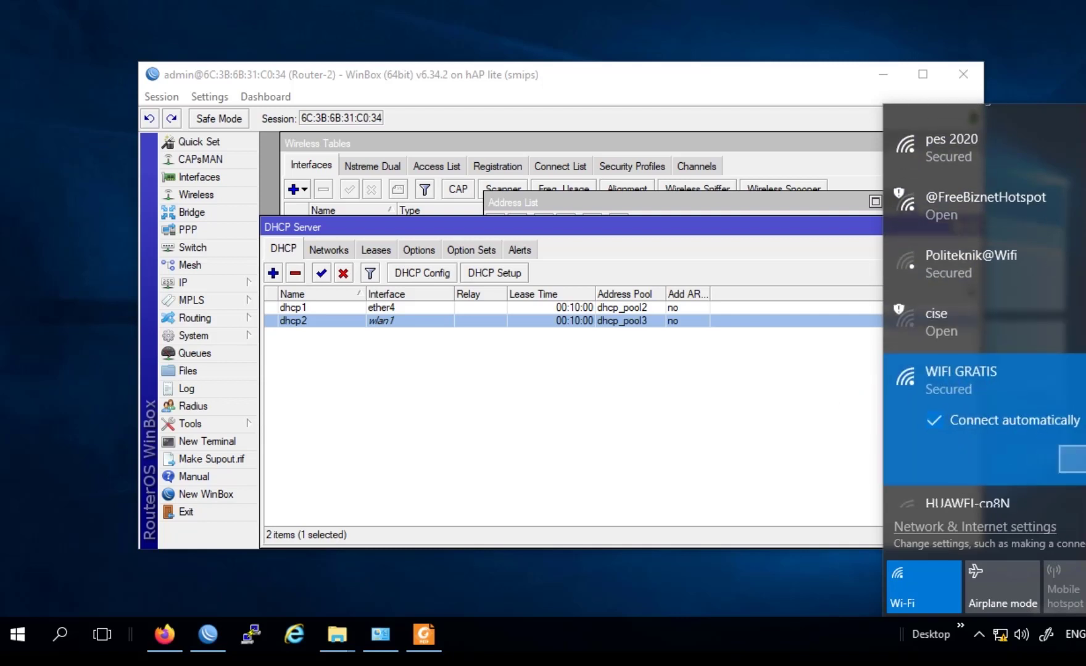
click(1072, 460)
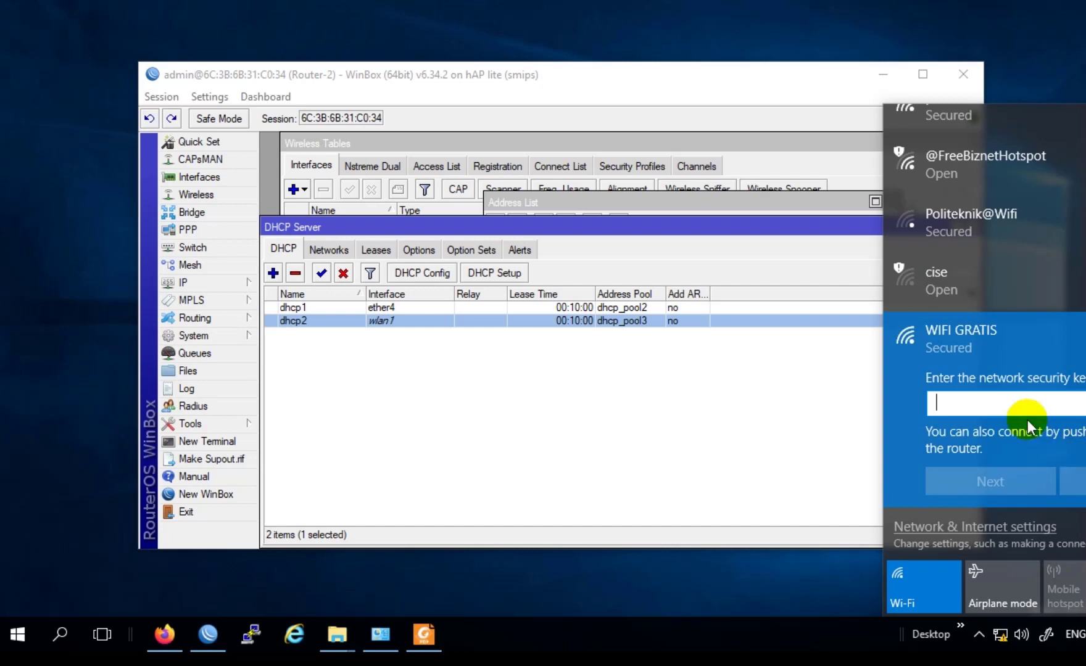
text(•••••••)
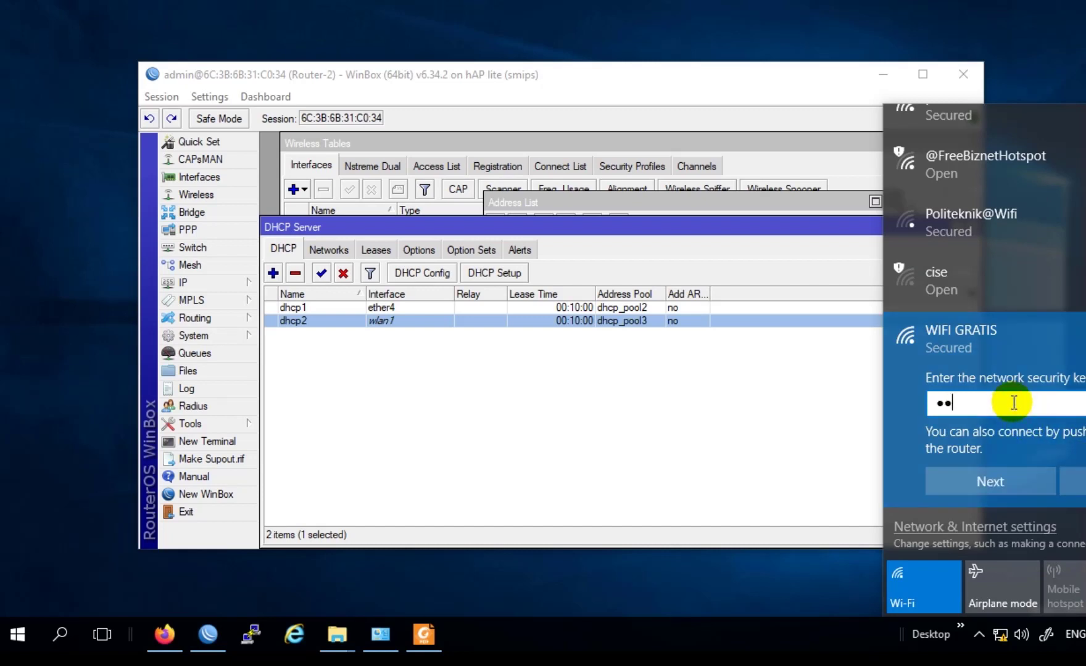
text(•••)
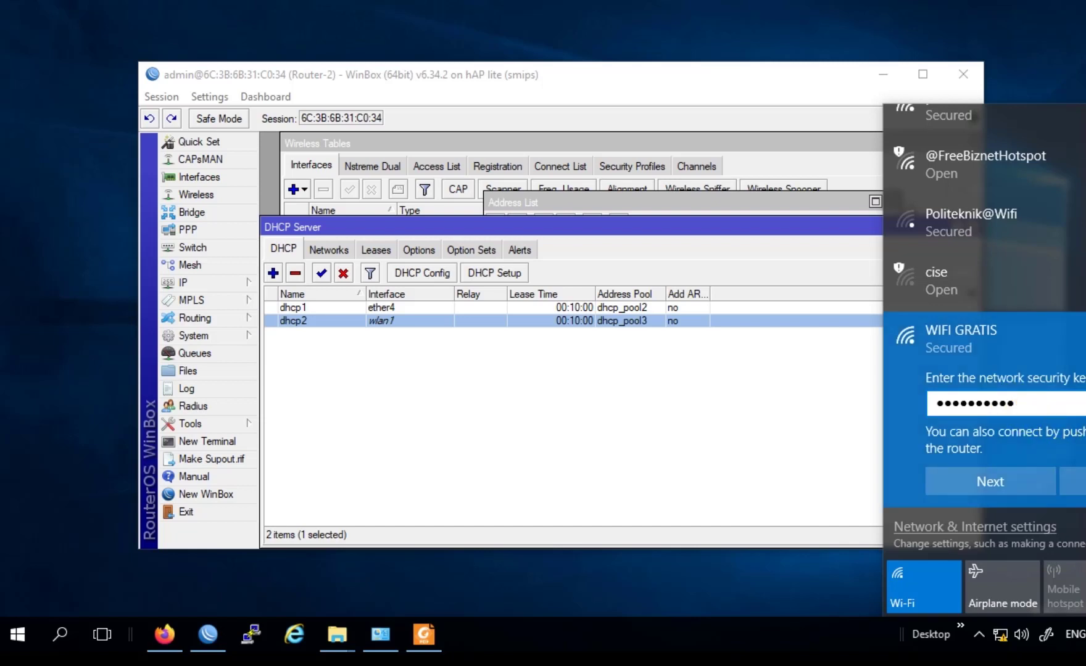
click(1085, 403)
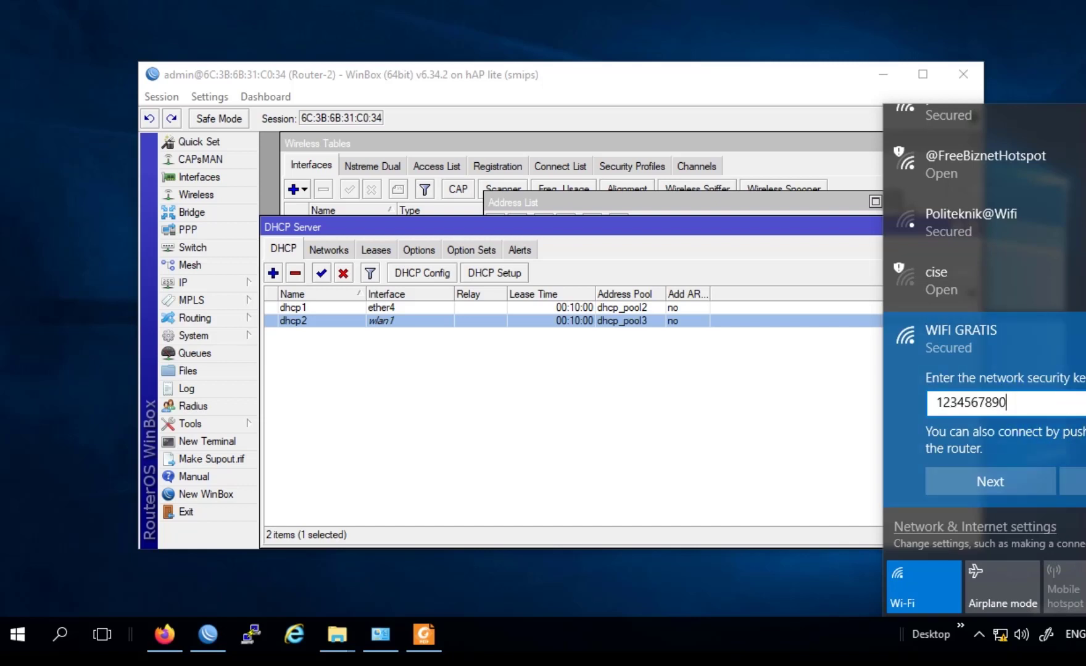
click(1043, 480)
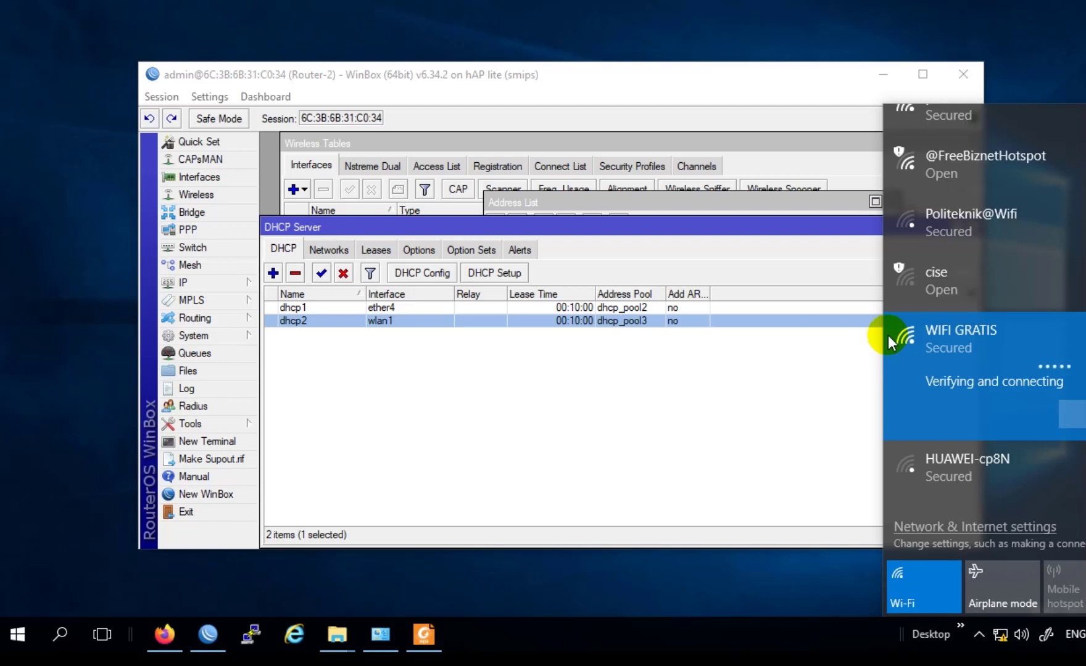
click(1000, 632)
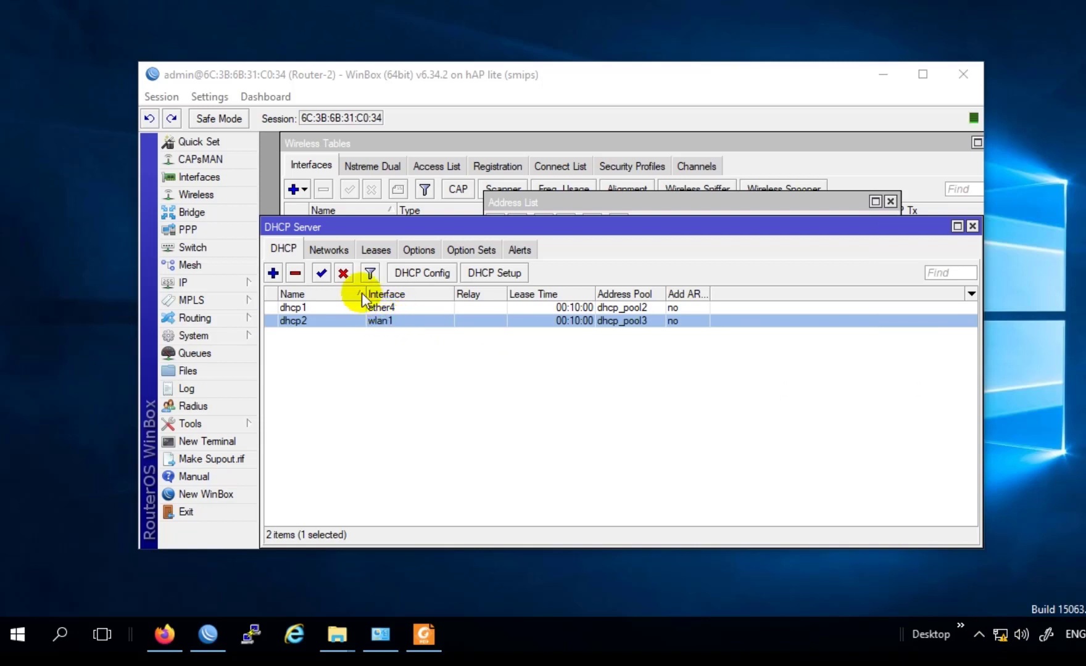
Step: Show DHCP leases with a wider Address column and select the 192.168.100.254 lease from dhcp2
click(375, 249)
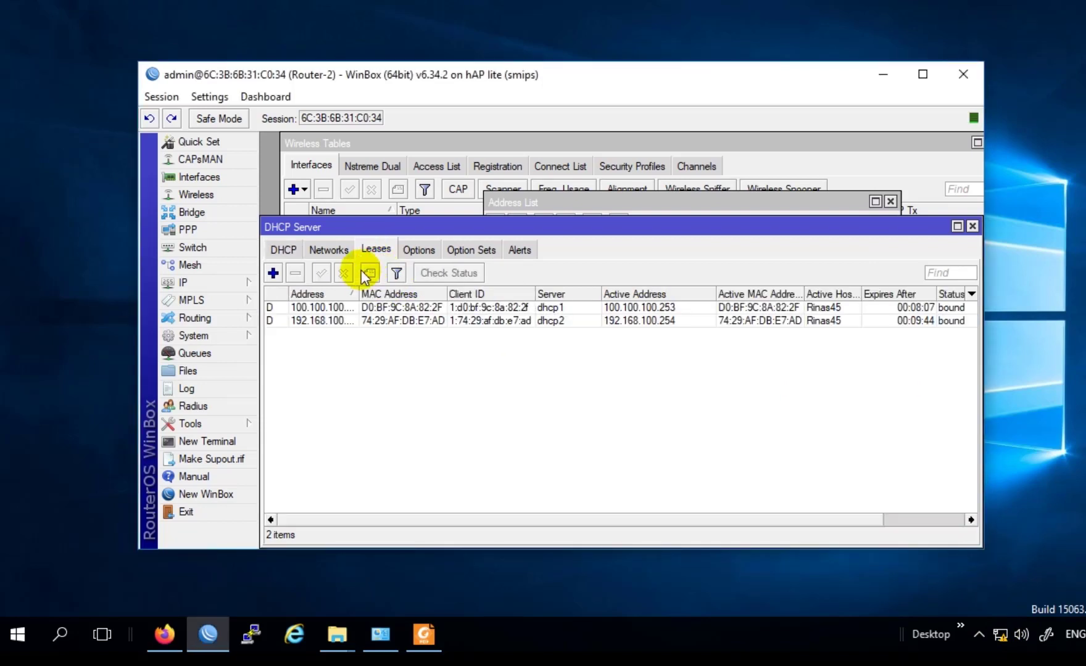
drag(359, 294, 395, 295)
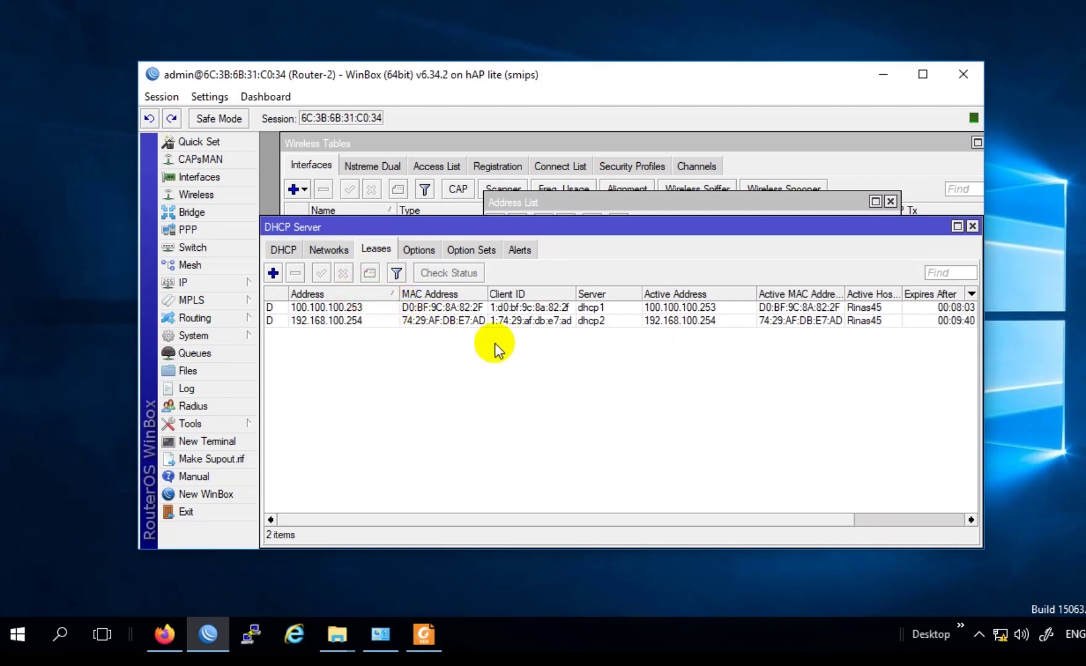
click(352, 308)
click(356, 321)
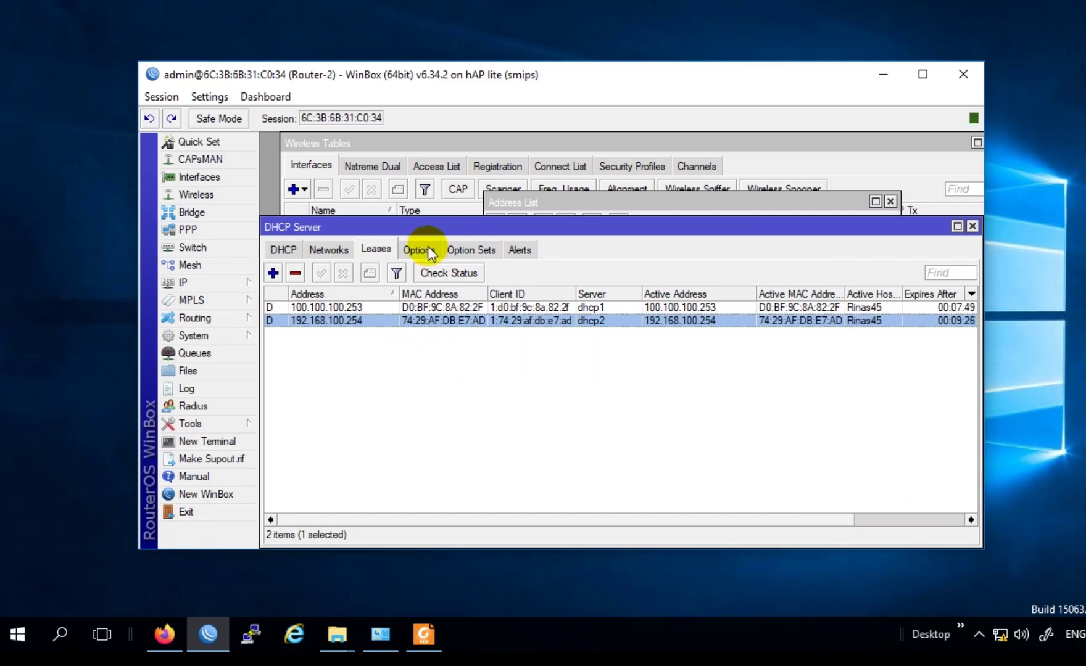
drag(422, 227, 437, 222)
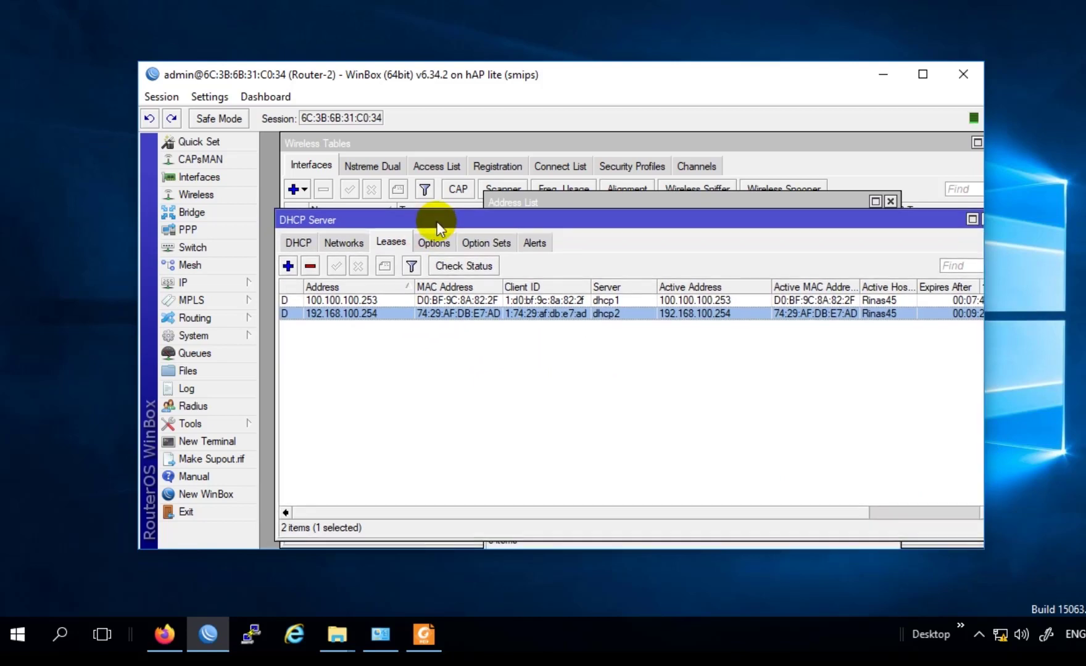